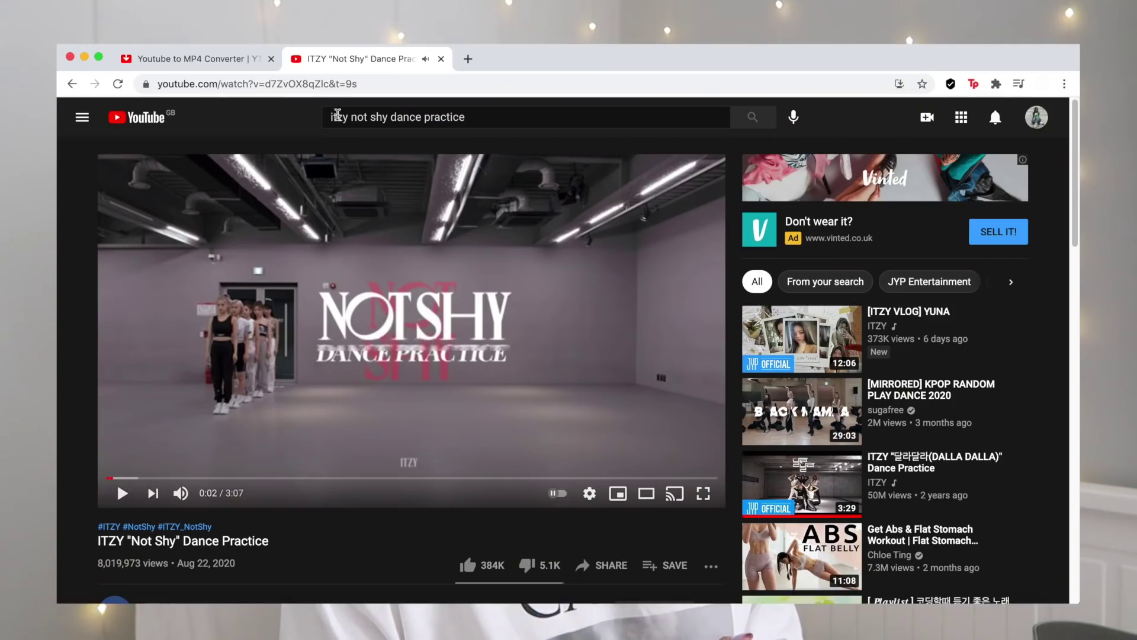
Convert the ITZY "Not Shy" Dance Practice video from its YouTube link to MP4 on YT1s.com.
{"action": "left_click", "coordinate": [374, 83]}
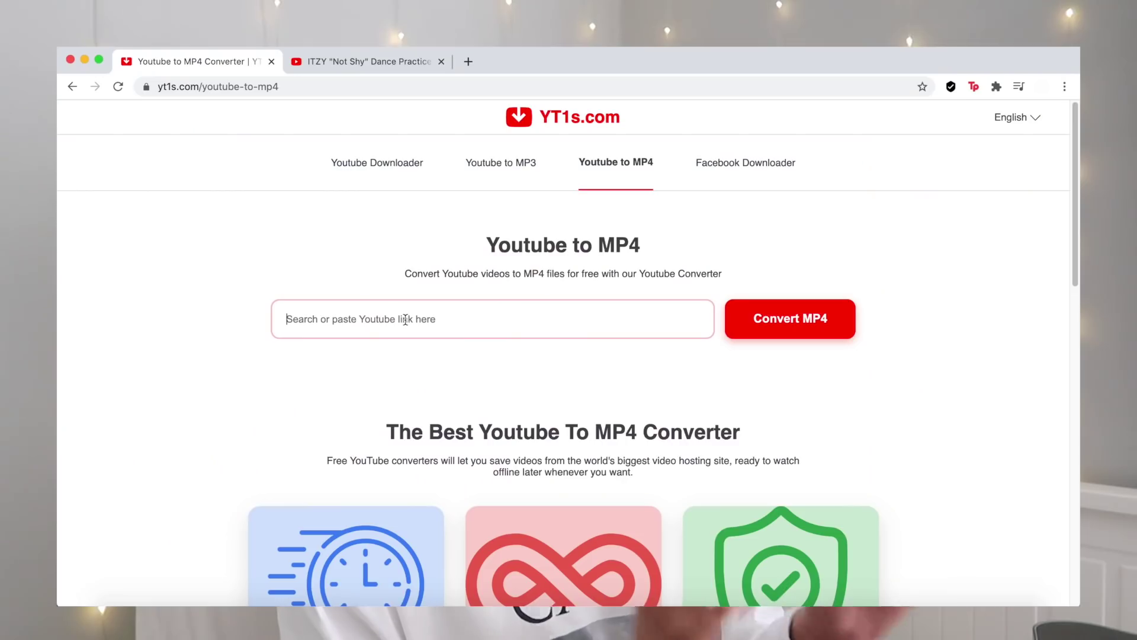
{"action": "left_click", "coordinate": [792, 319]}
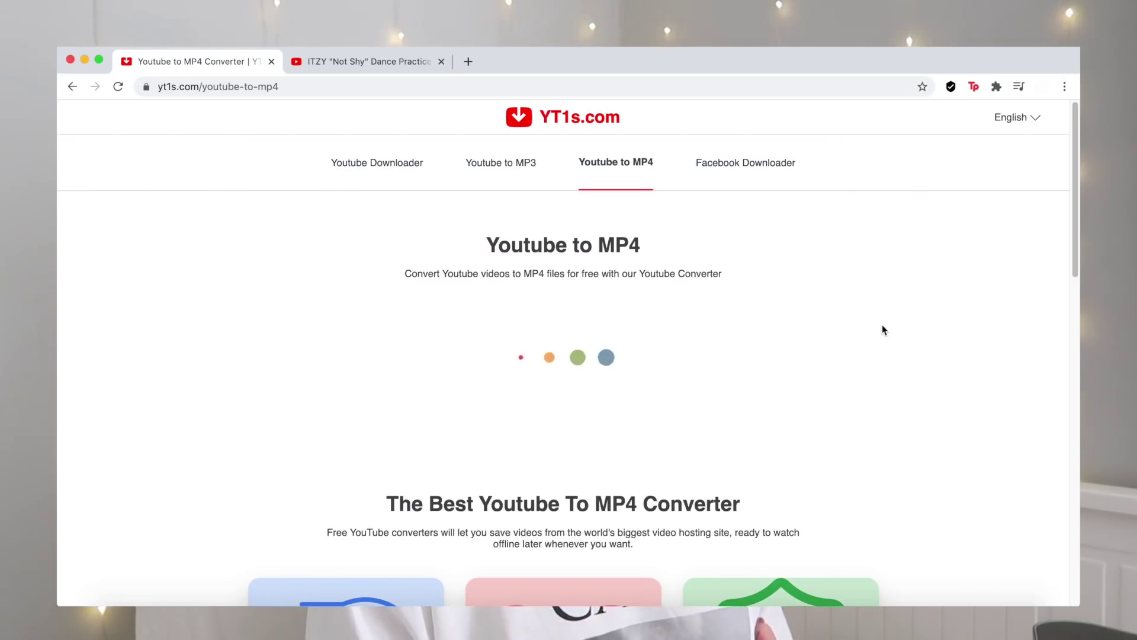
{"action": "left_click", "coordinate": [517, 382]}
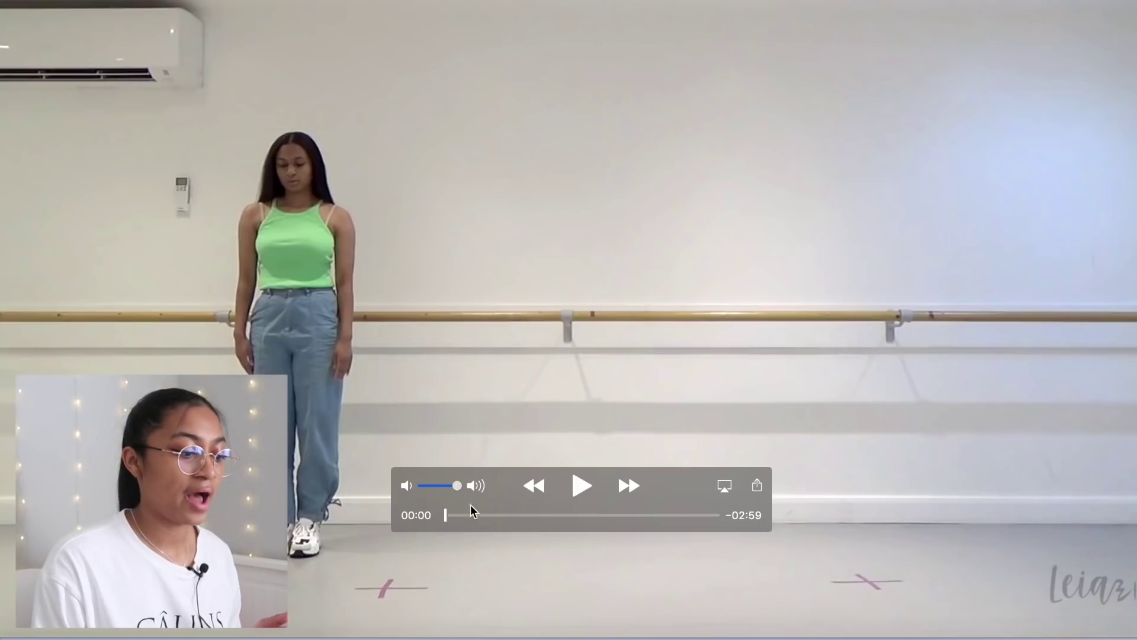
Skim the opening of the dance cover recording, and launch iMovie.
{"action": "left_click_drag", "start_coordinate": [458, 515], "coordinate": [492, 510]}
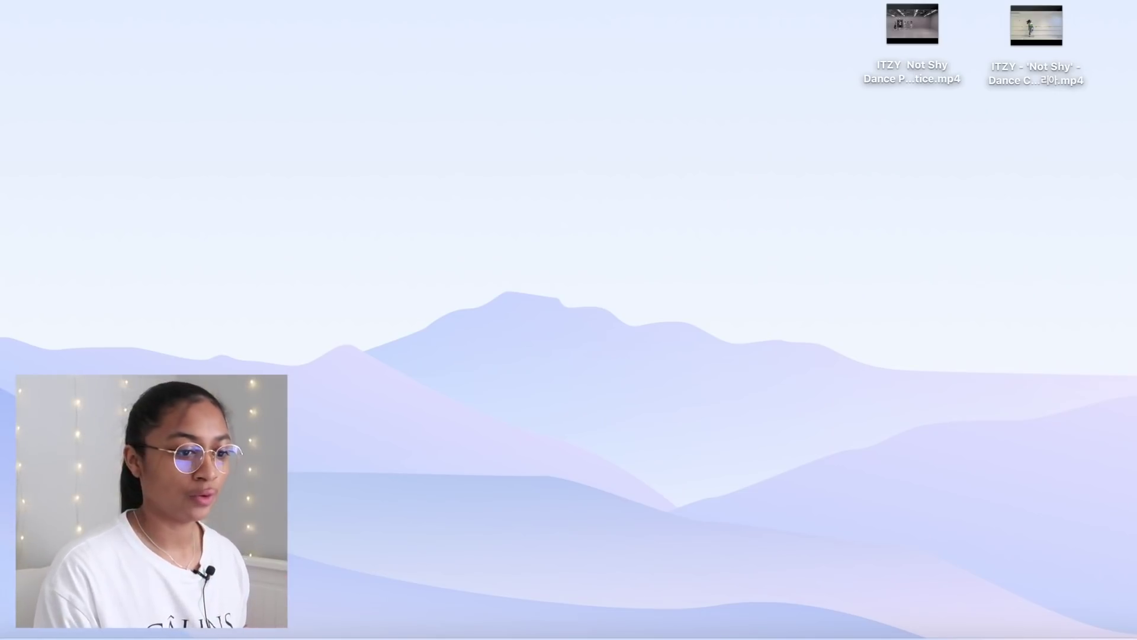
{"action": "key", "text": "super+space"}
{"action": "type", "text": "i"}
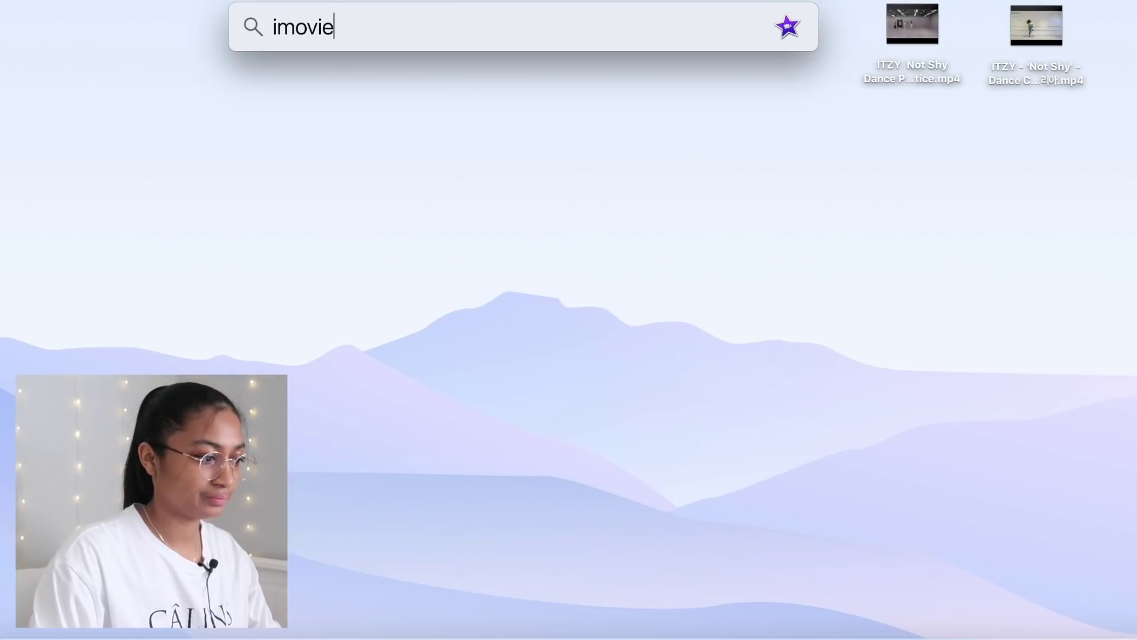
{"action": "key", "text": "Return"}
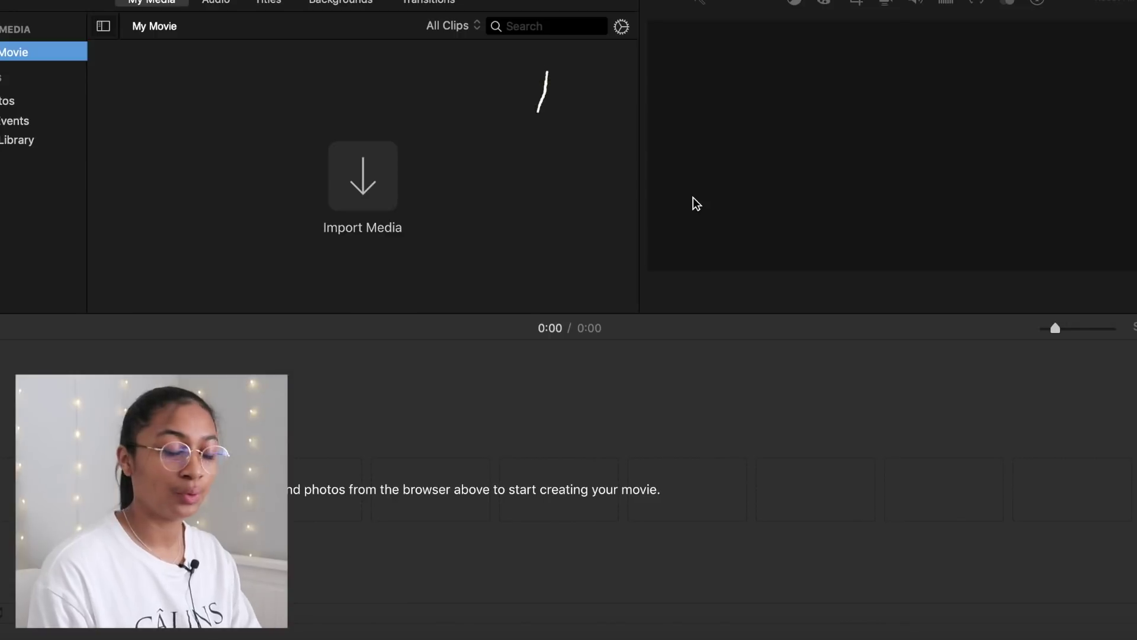
Import both "Not Shy" videos, the dance practice and the dance cover, from the Desktop into the project.
{"action": "left_click", "coordinate": [374, 180]}
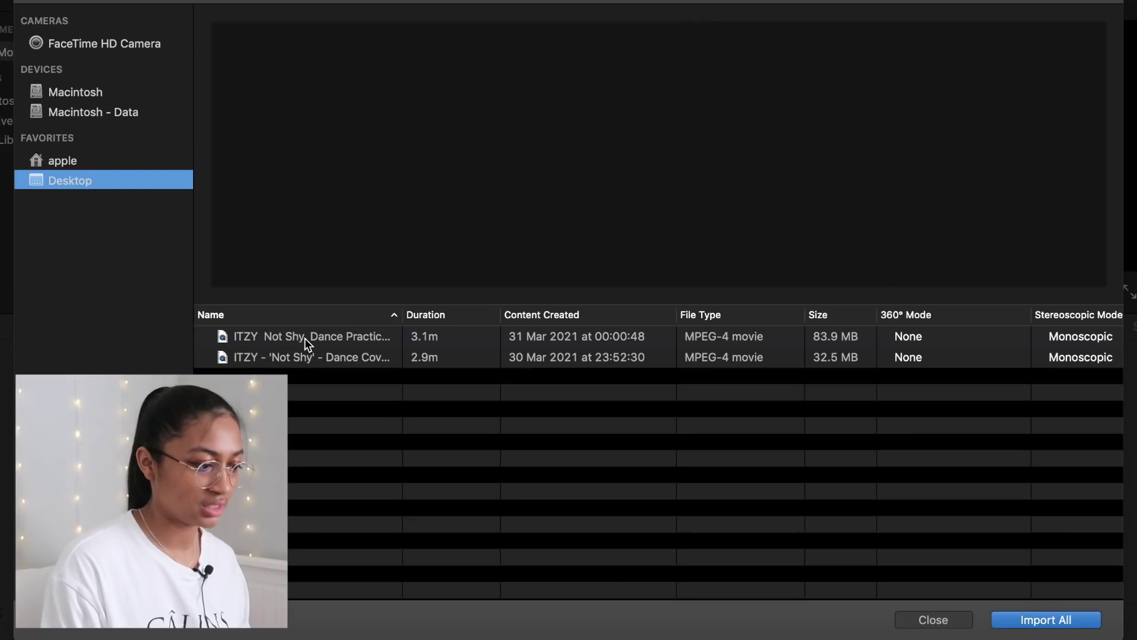
{"action": "left_click", "coordinate": [303, 337]}
{"action": "left_click", "coordinate": [307, 359], "text": "shift"}
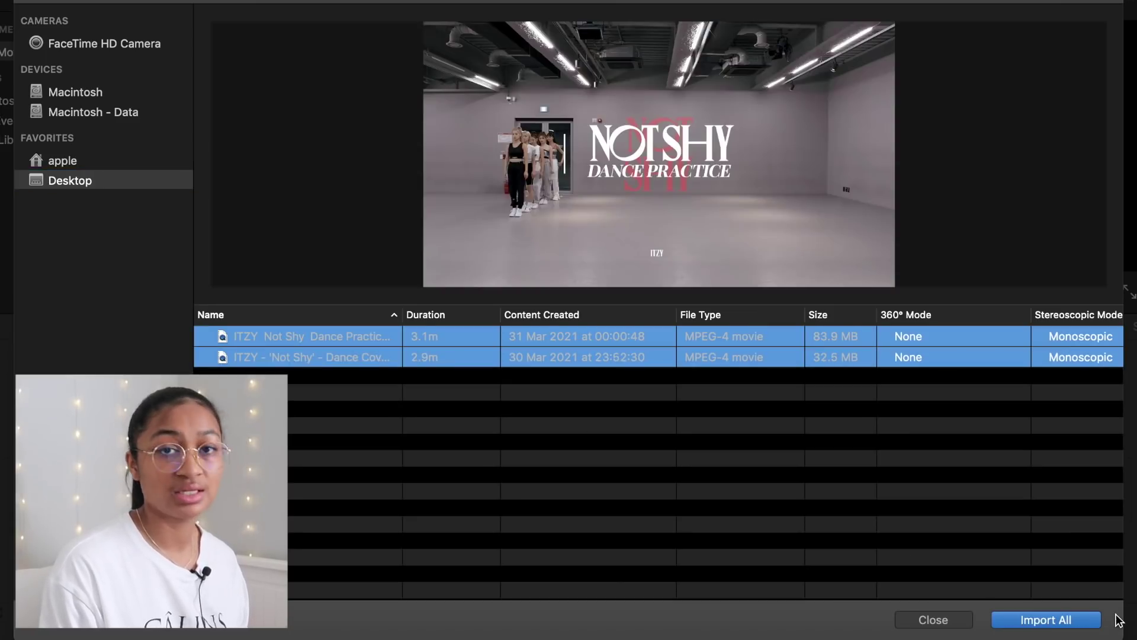
{"action": "left_click", "coordinate": [1073, 622]}
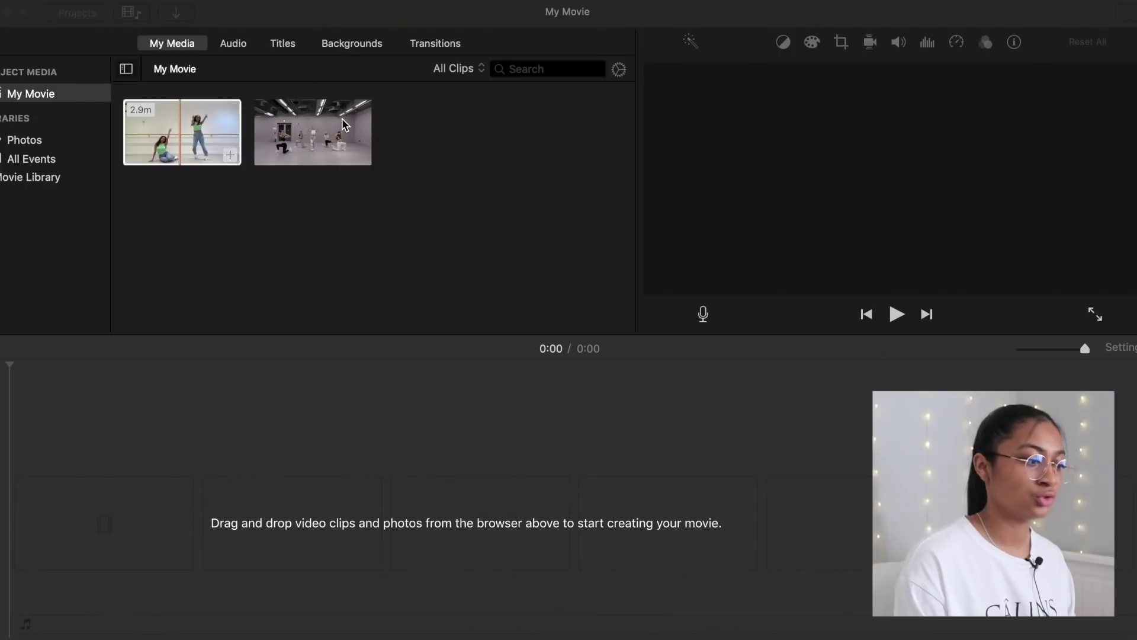
Place the dance practice clip in the timeline and stack the dance cover clip above it at the start.
{"action": "left_click", "coordinate": [344, 123]}
{"action": "left_click_drag", "start_coordinate": [344, 123], "coordinate": [189, 551]}
{"action": "left_click", "coordinate": [314, 131]}
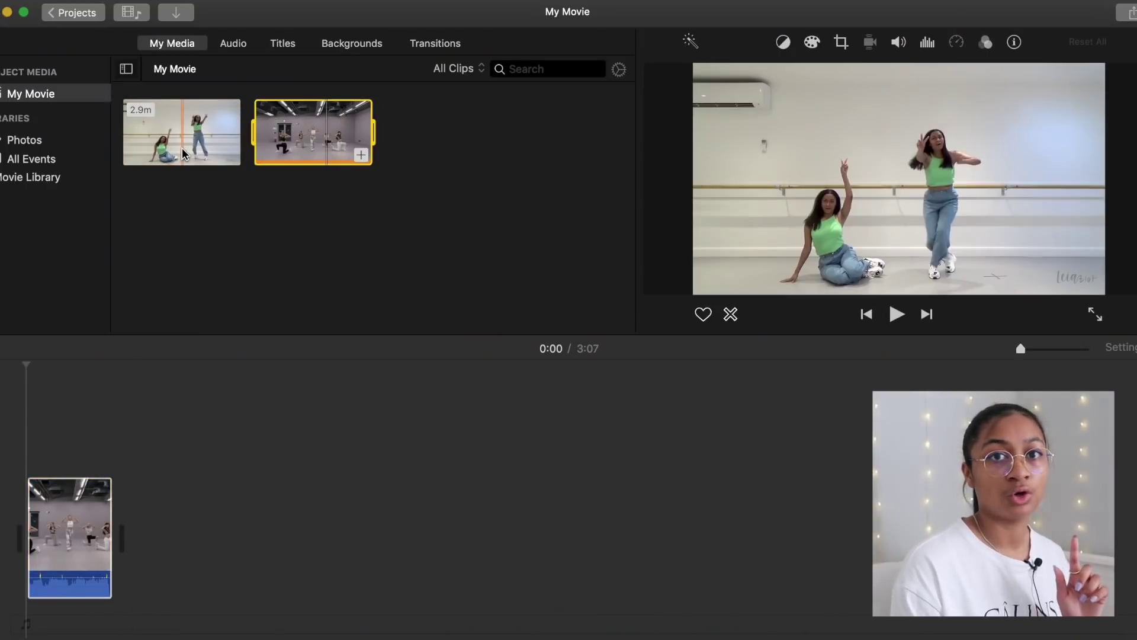
{"action": "left_click_drag", "start_coordinate": [184, 154], "coordinate": [28, 415]}
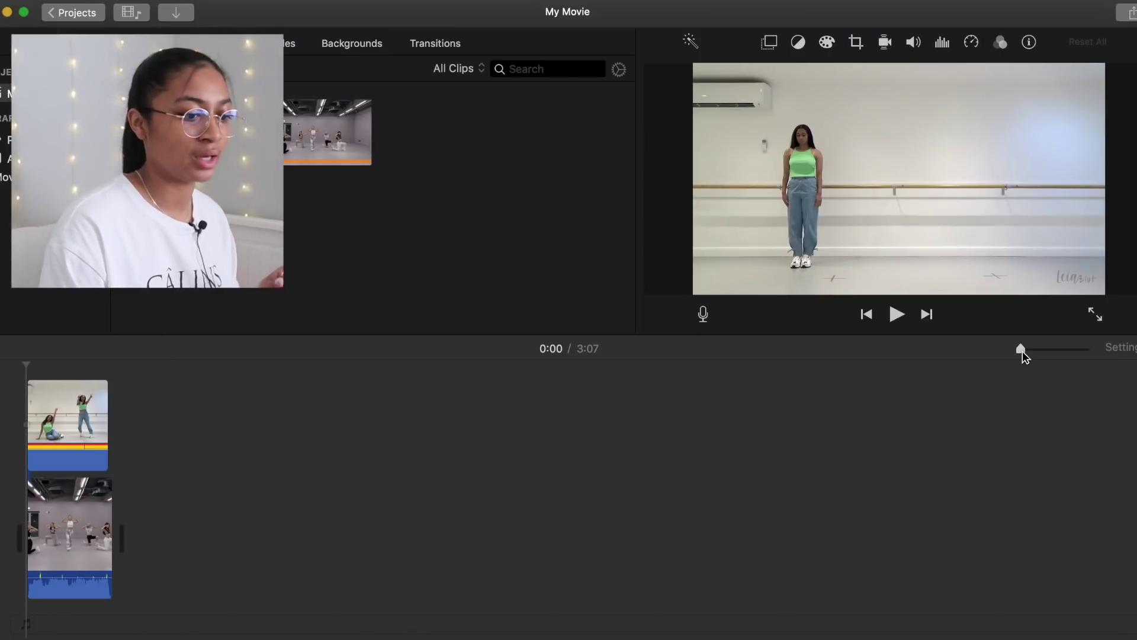
Shift the dance cover clip later along the magnified timeline, toward where the practice clip's music begins.
{"action": "left_click_drag", "start_coordinate": [1027, 352], "coordinate": [1086, 354]}
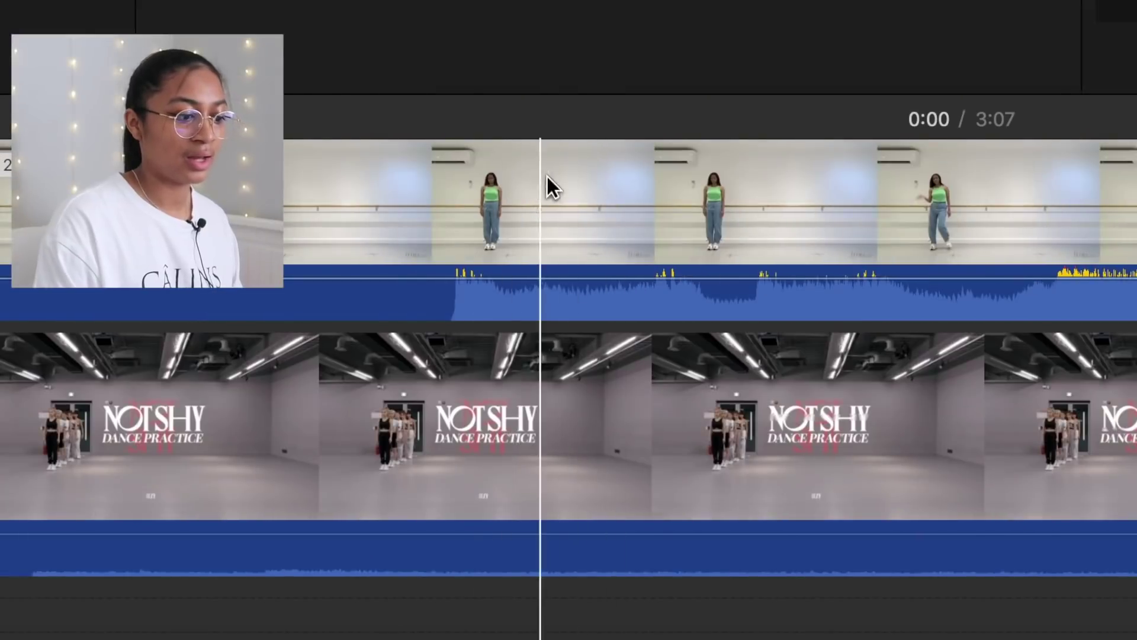
{"action": "left_click", "coordinate": [607, 208]}
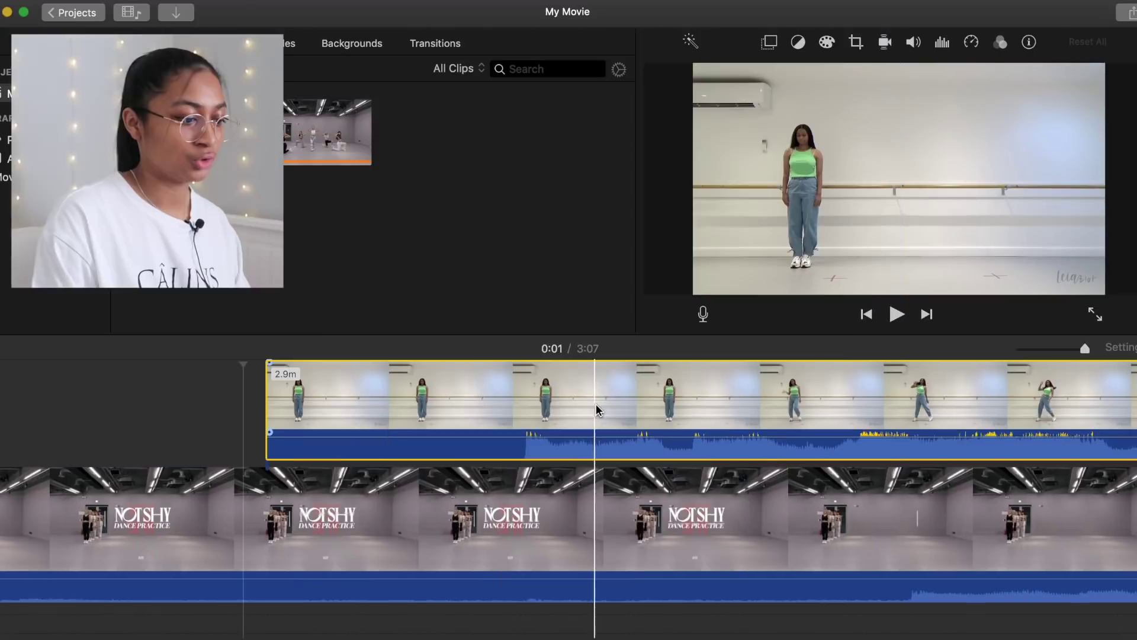
{"action": "left_click_drag", "start_coordinate": [597, 408], "coordinate": [662, 408]}
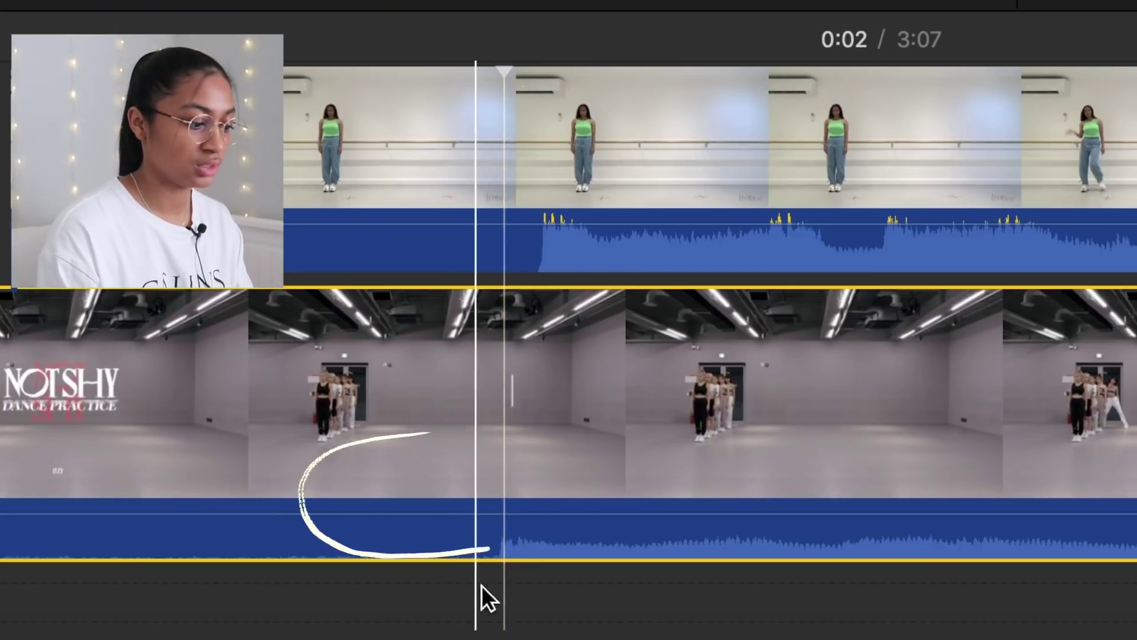
Mark the start of the practice clip's music with the playhead and align the cover clip's audio start to it.
{"action": "left_click", "coordinate": [450, 74]}
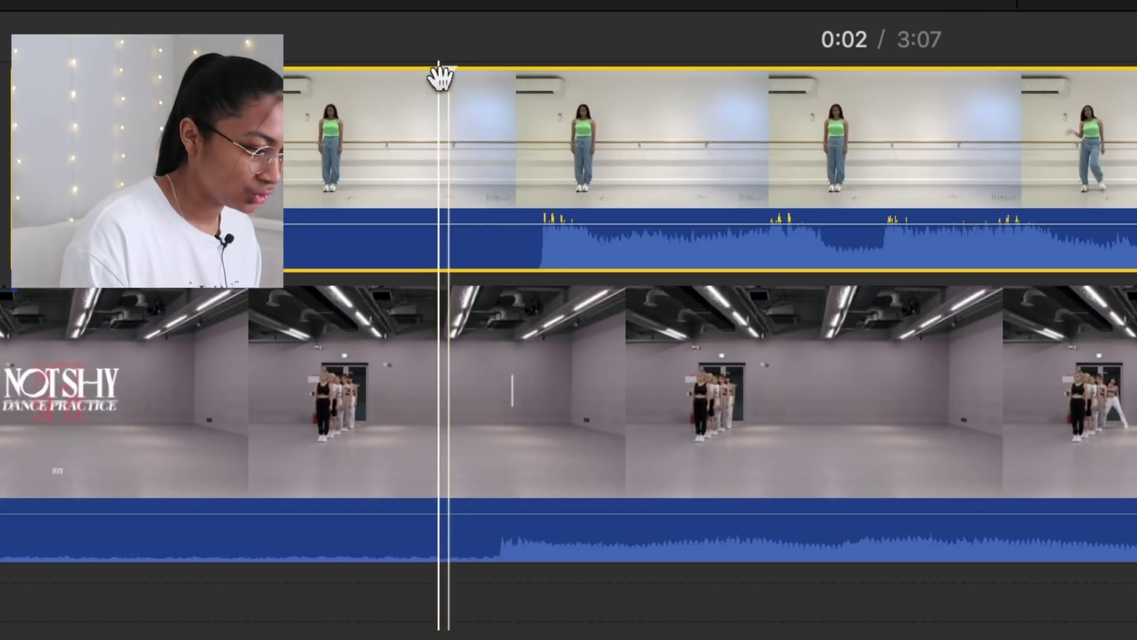
{"action": "scroll", "coordinate": [437, 89], "scroll_direction": "right", "scroll_amount": 2}
{"action": "scroll", "coordinate": [437, 88], "scroll_direction": "up", "scroll_amount": 1}
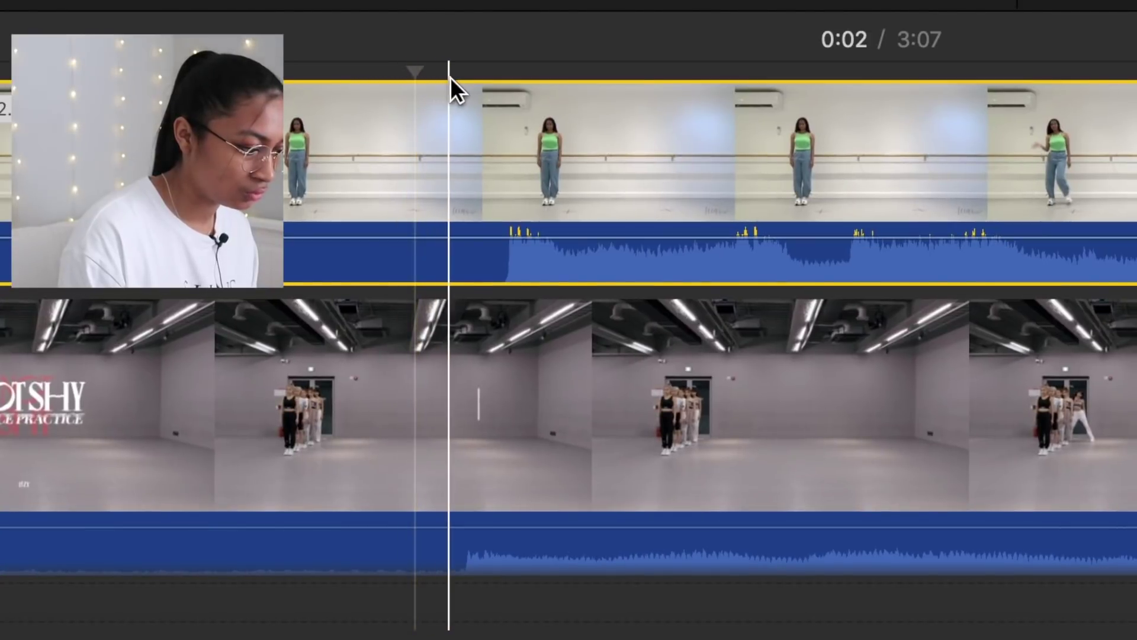
{"action": "left_click", "coordinate": [467, 83]}
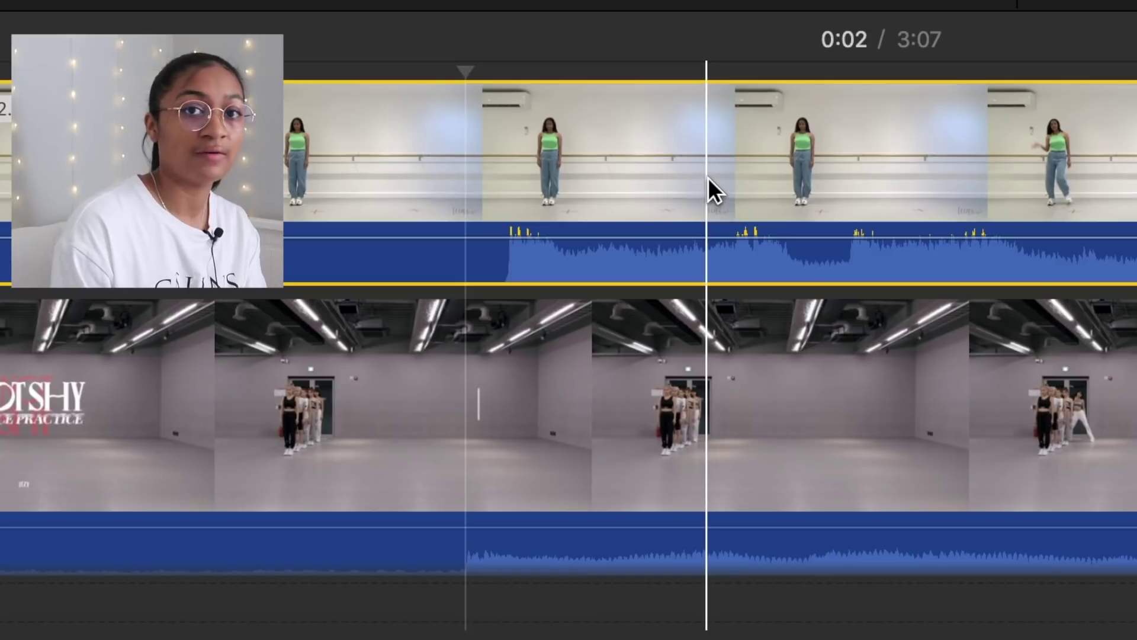
{"action": "mouse_move", "coordinate": [708, 178]}
{"action": "left_mouse_down"}
{"action": "mouse_move", "coordinate": [669, 179]}
{"action": "mouse_move", "coordinate": [674, 191]}
{"action": "mouse_move", "coordinate": [674, 179]}
{"action": "left_mouse_up"}
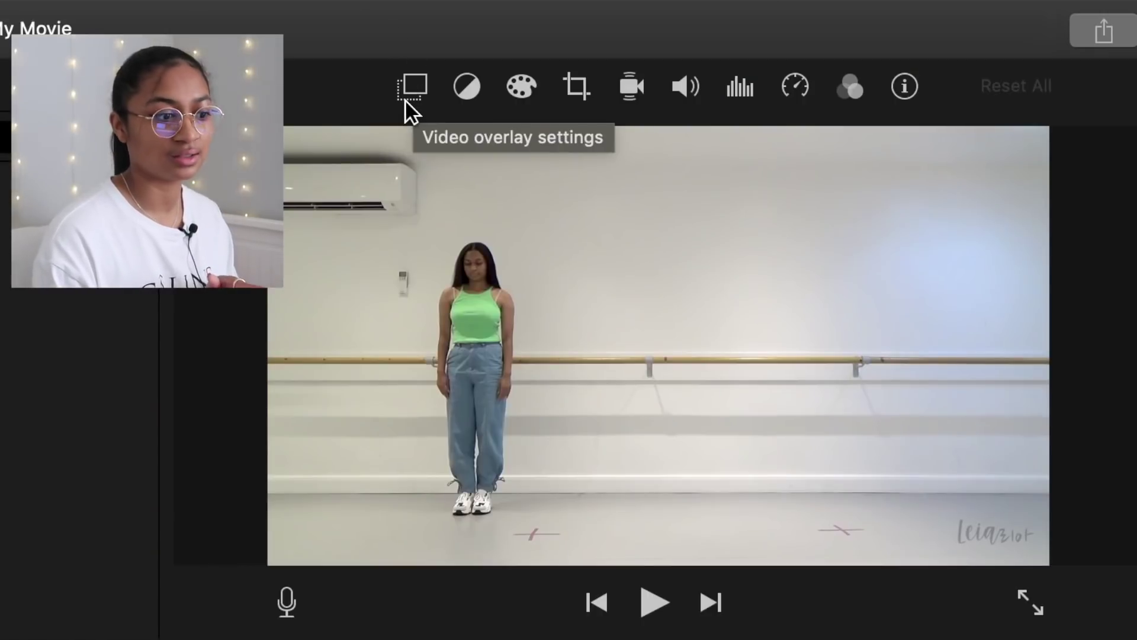
Lower the cover clip's overlay opacity to about half and play the movie to check the synchronisation.
{"action": "left_click", "coordinate": [407, 99]}
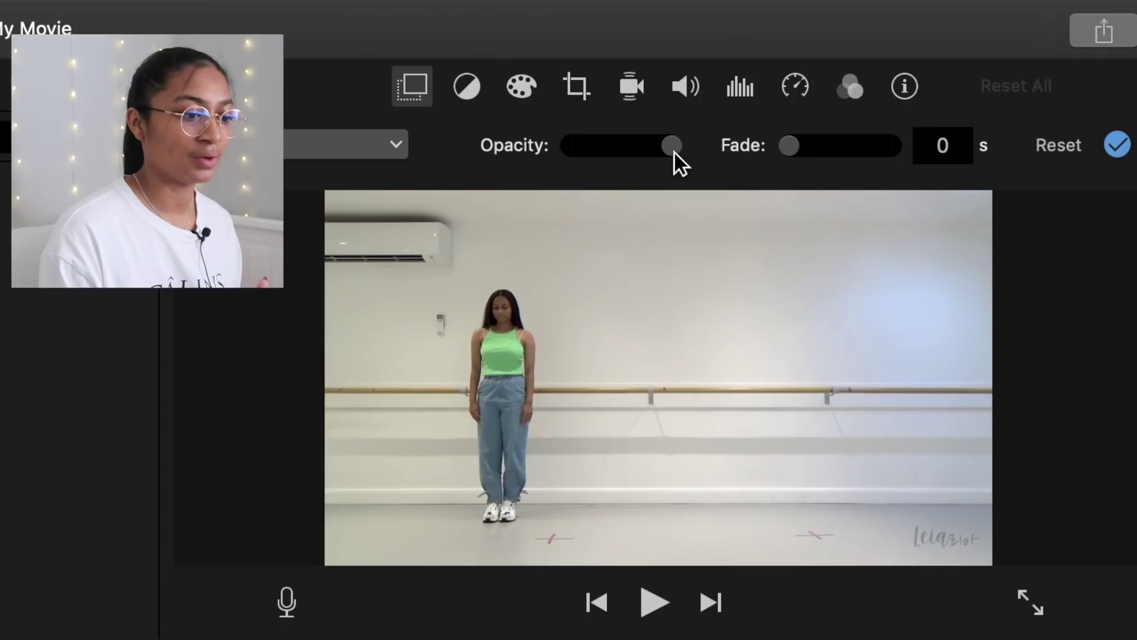
{"action": "left_click_drag", "start_coordinate": [674, 152], "coordinate": [610, 151]}
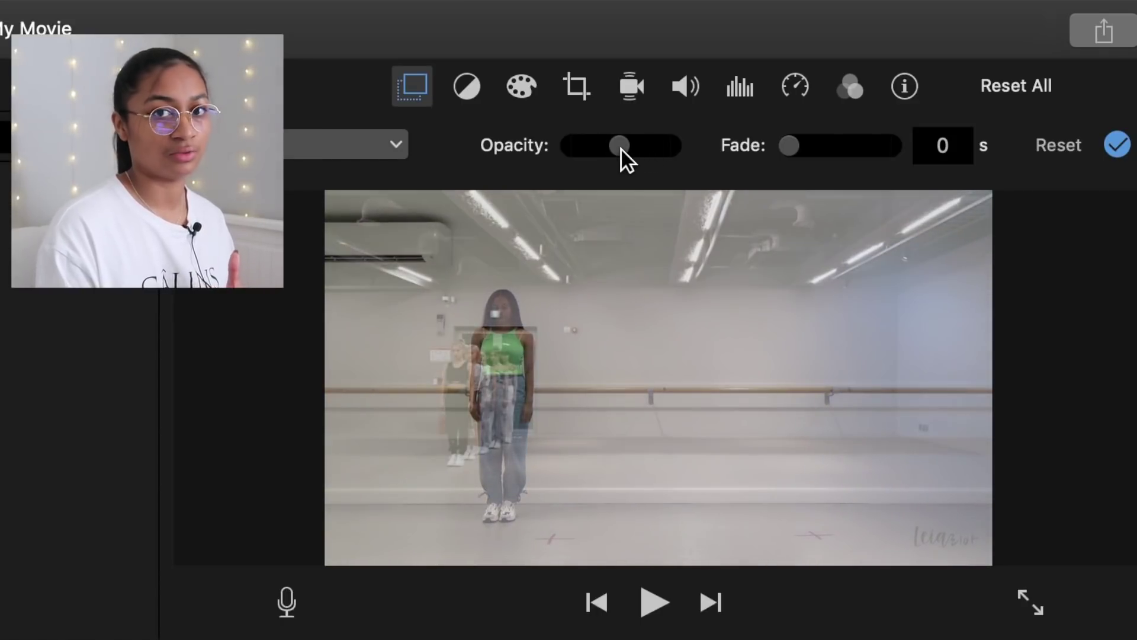
{"action": "key", "text": "space"}
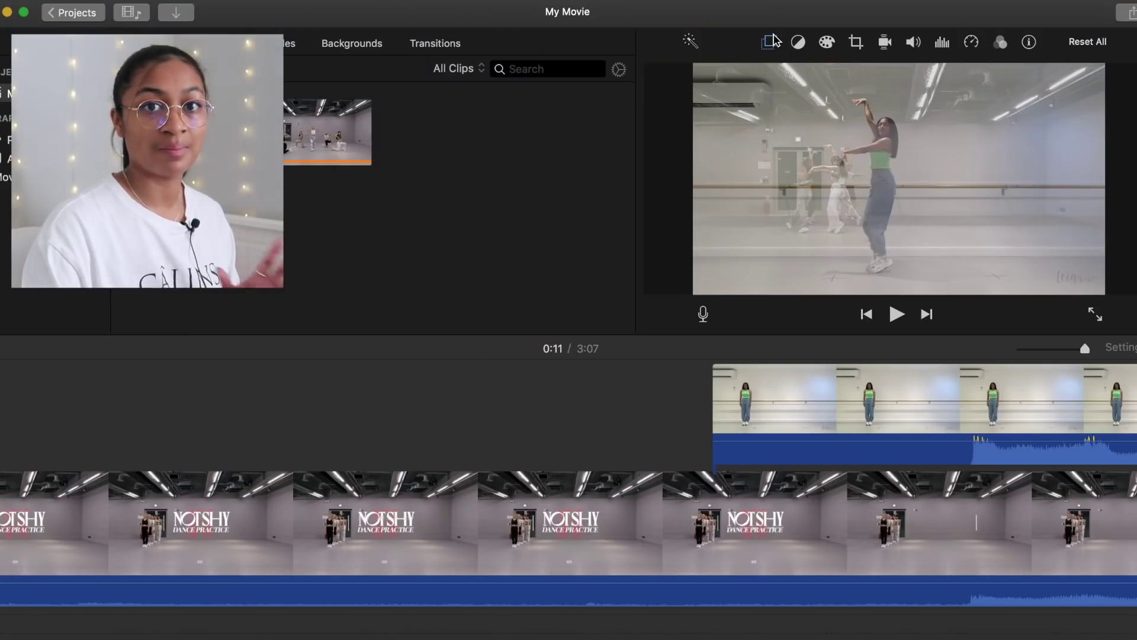
Restore the cover clip's overlay to full opacity.
{"action": "left_click", "coordinate": [772, 42]}
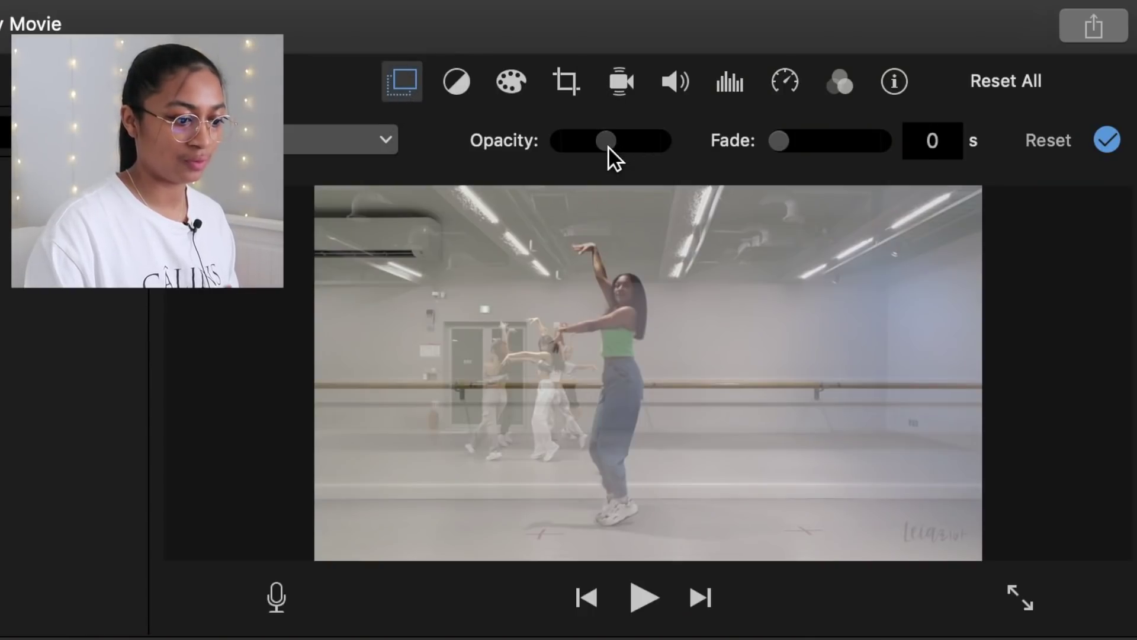
{"action": "left_click_drag", "start_coordinate": [609, 148], "coordinate": [709, 162]}
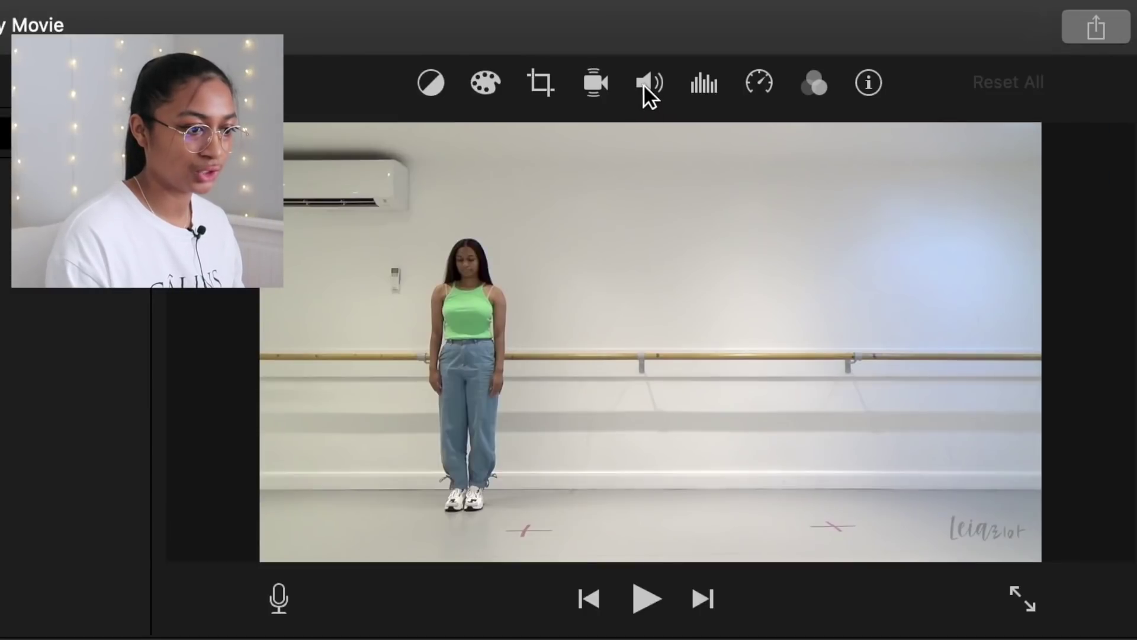
Mute the audio of the dance practice clip.
{"action": "left_click", "coordinate": [649, 90]}
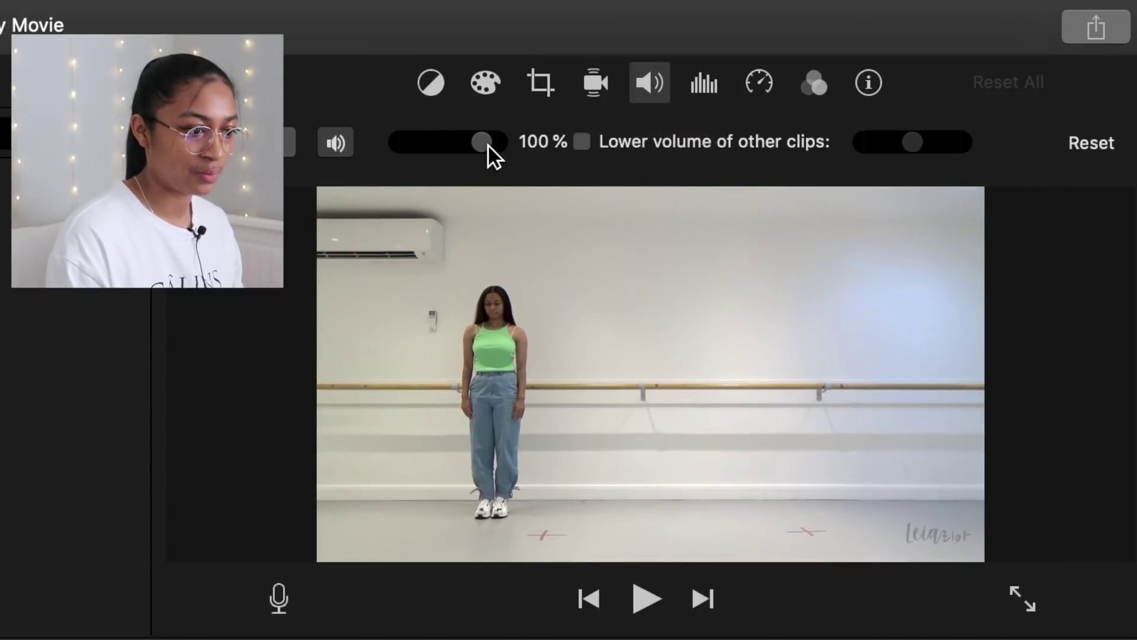
{"action": "left_click_drag", "start_coordinate": [484, 144], "coordinate": [354, 164]}
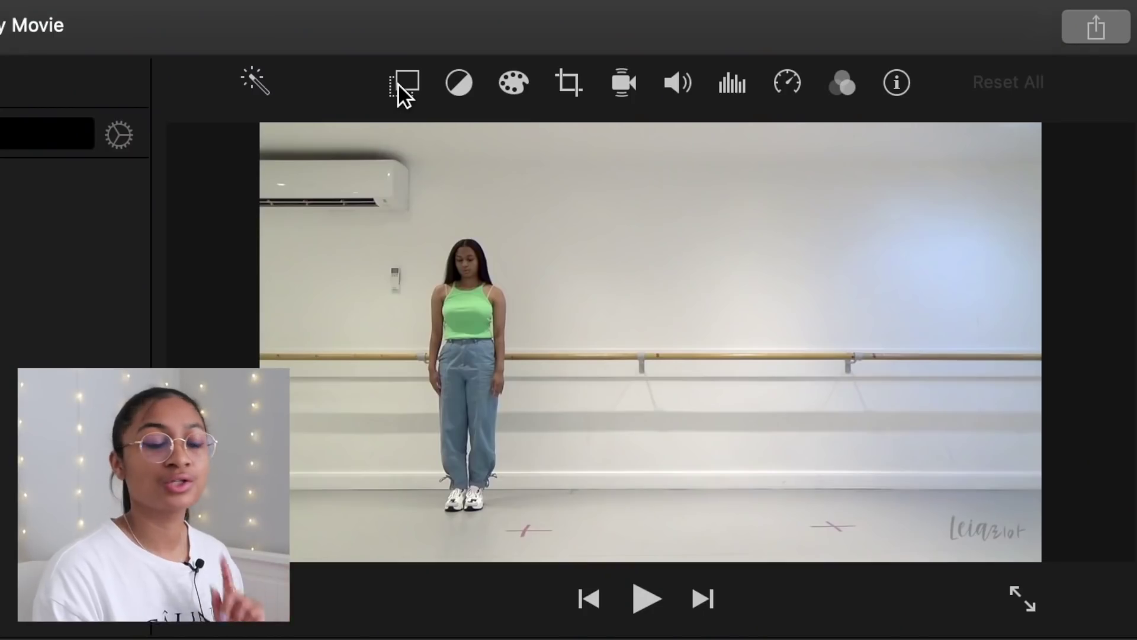
Set the cover clip's overlay to Split Screen with its position on Right, and stop the preview playback.
{"action": "left_click", "coordinate": [408, 78]}
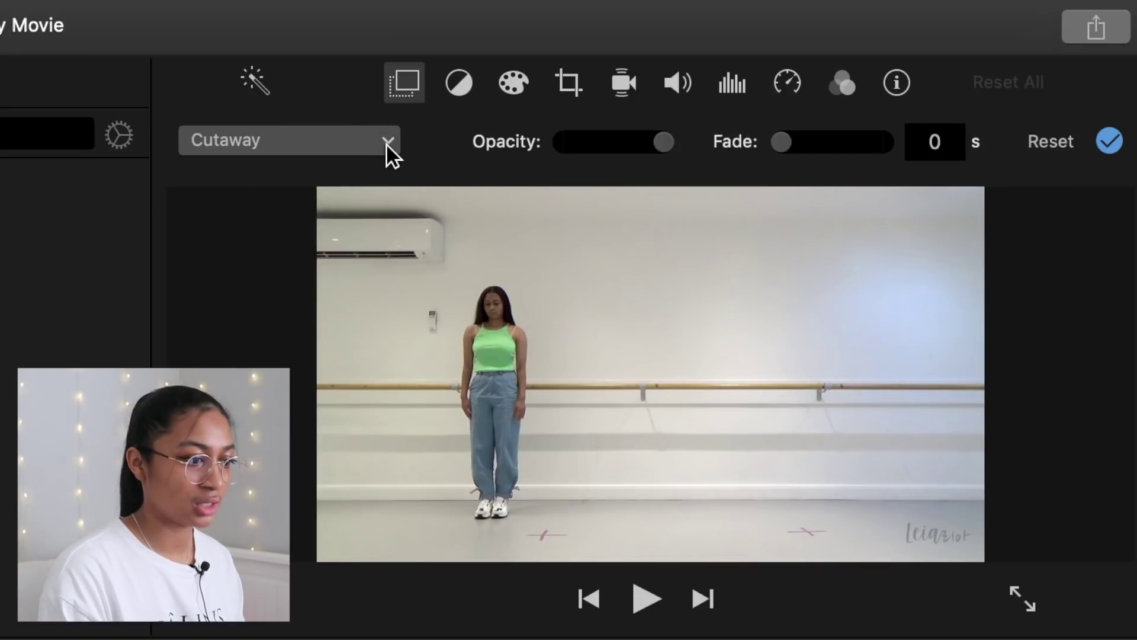
{"action": "left_click", "coordinate": [285, 153]}
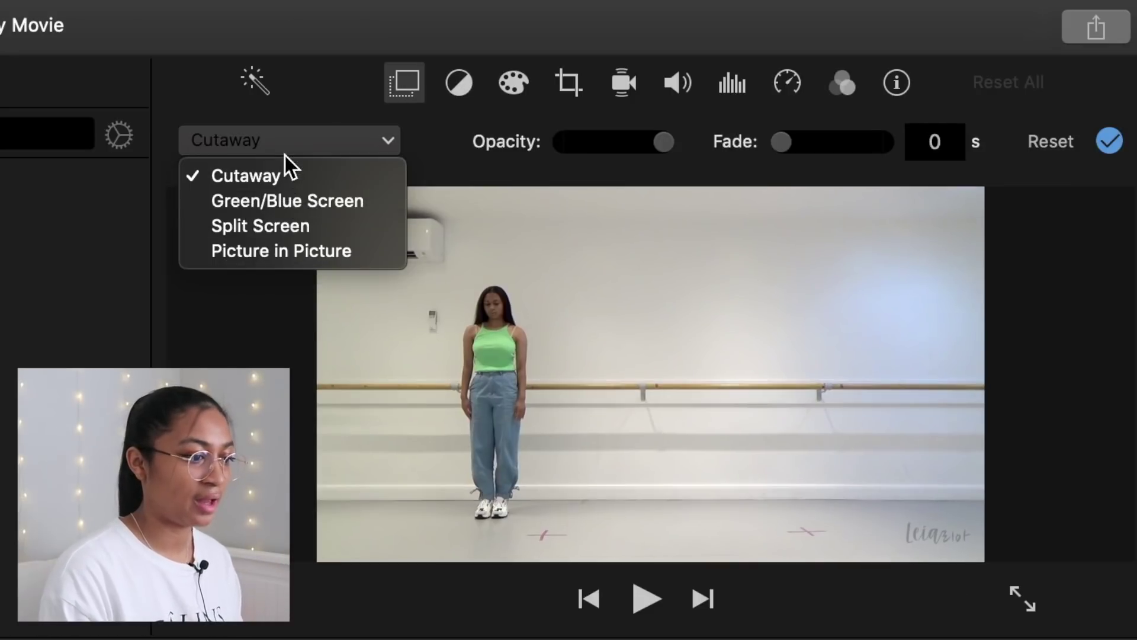
{"action": "left_click", "coordinate": [290, 226]}
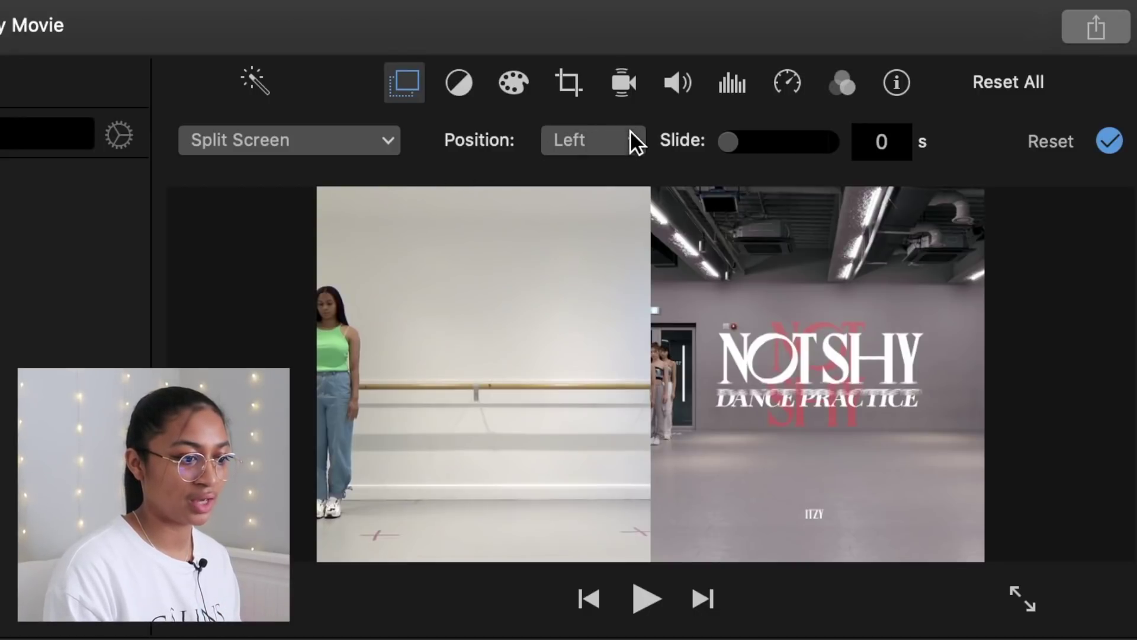
{"action": "left_click", "coordinate": [554, 145]}
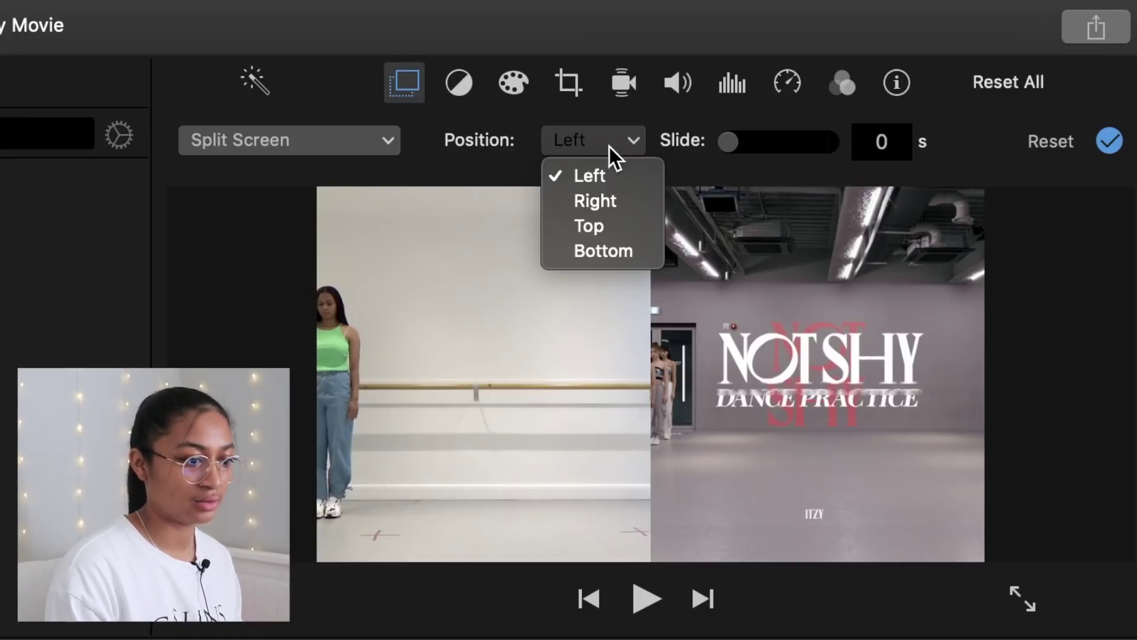
{"action": "left_click", "coordinate": [610, 200]}
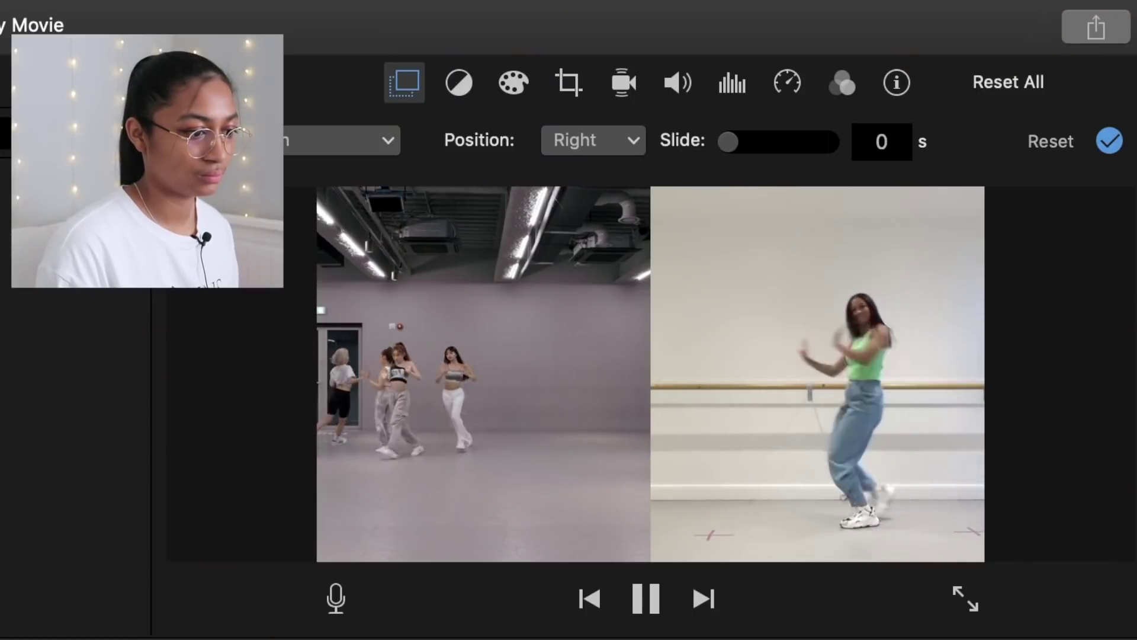
{"action": "key", "text": "space"}
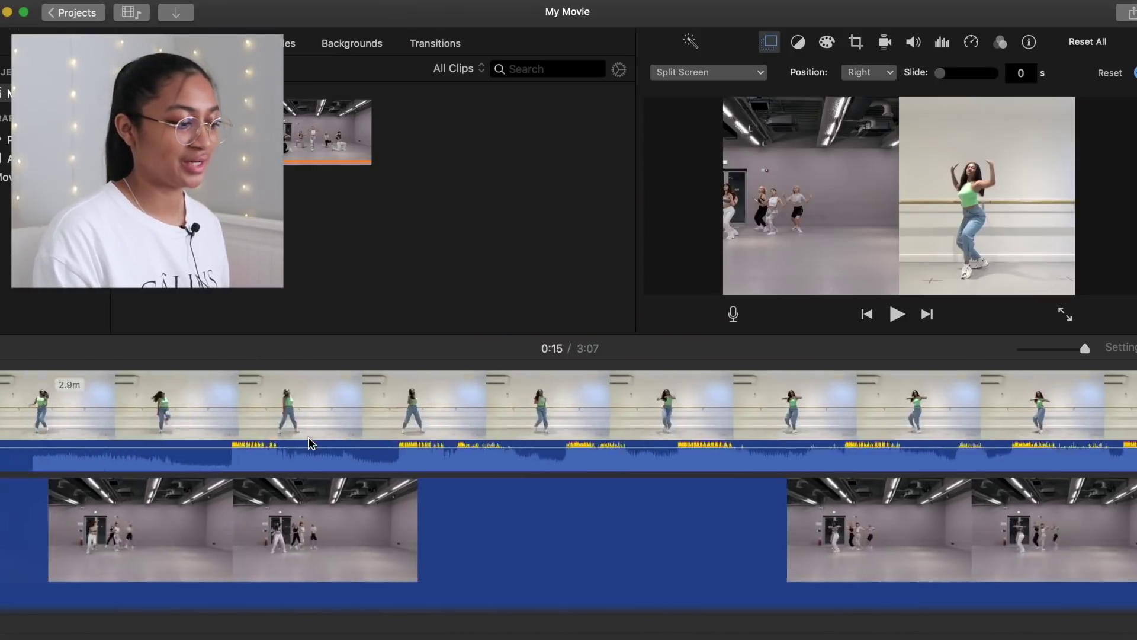
Crop the dance practice clip with Crop to Fill, framing the group beside the door at about half the original width.
{"action": "scroll", "coordinate": [343, 433], "scroll_direction": "right", "scroll_amount": 2}
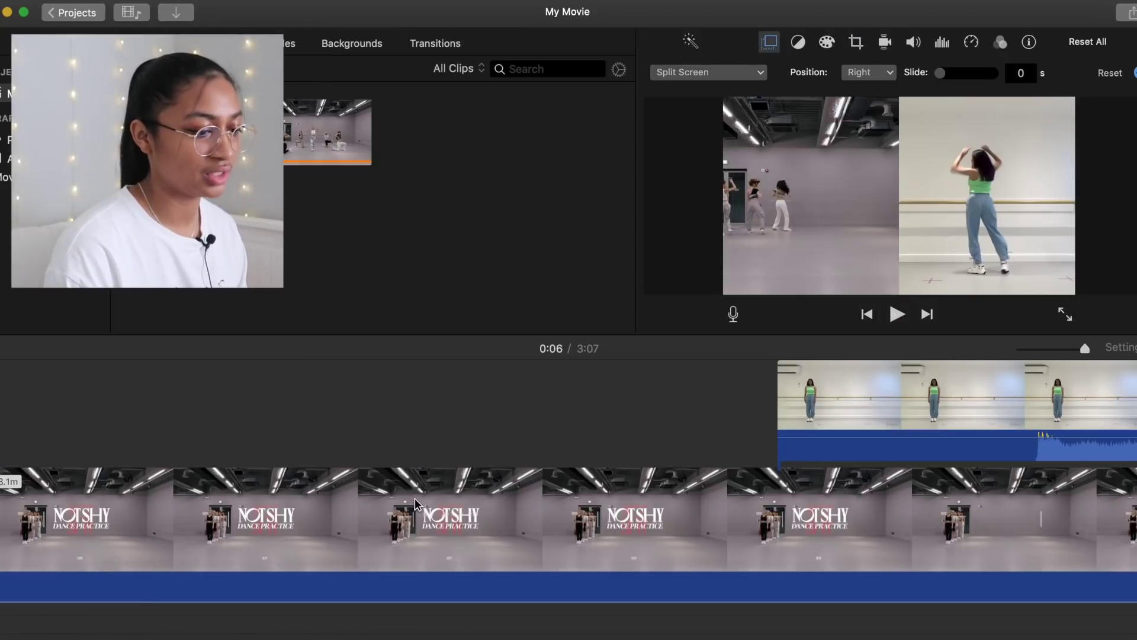
{"action": "left_click", "coordinate": [415, 499]}
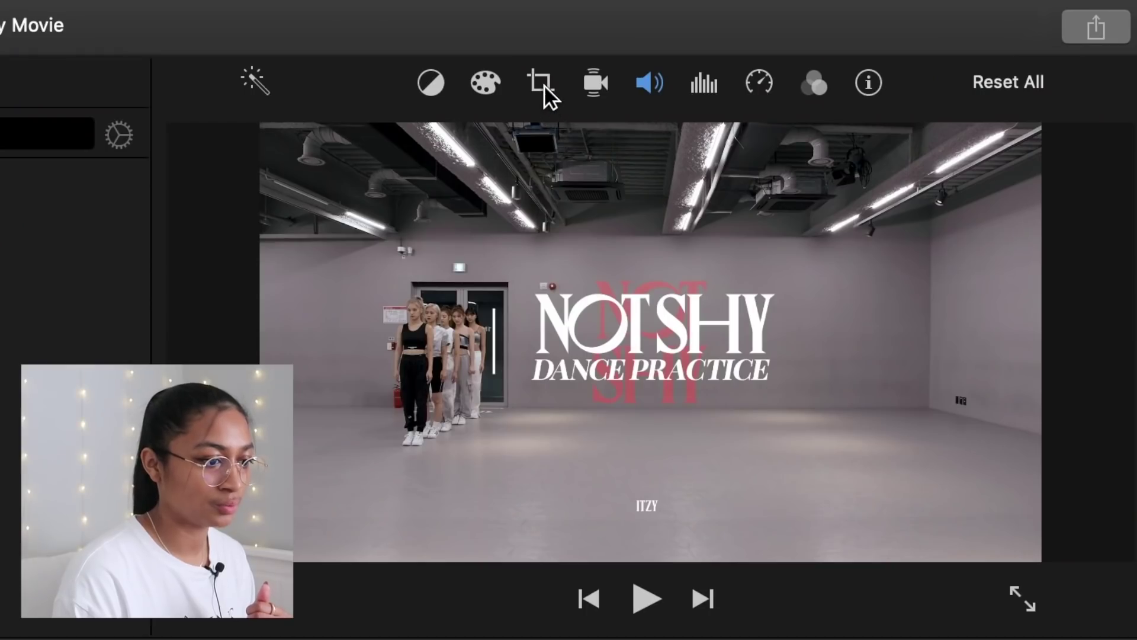
{"action": "left_click", "coordinate": [545, 87]}
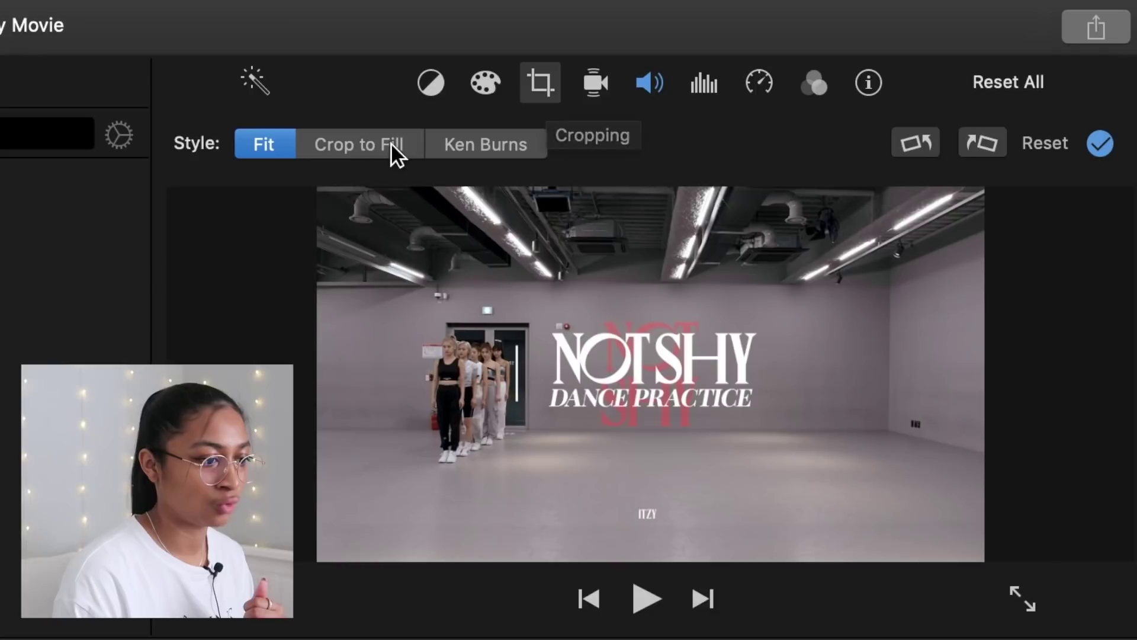
{"action": "left_click", "coordinate": [367, 151]}
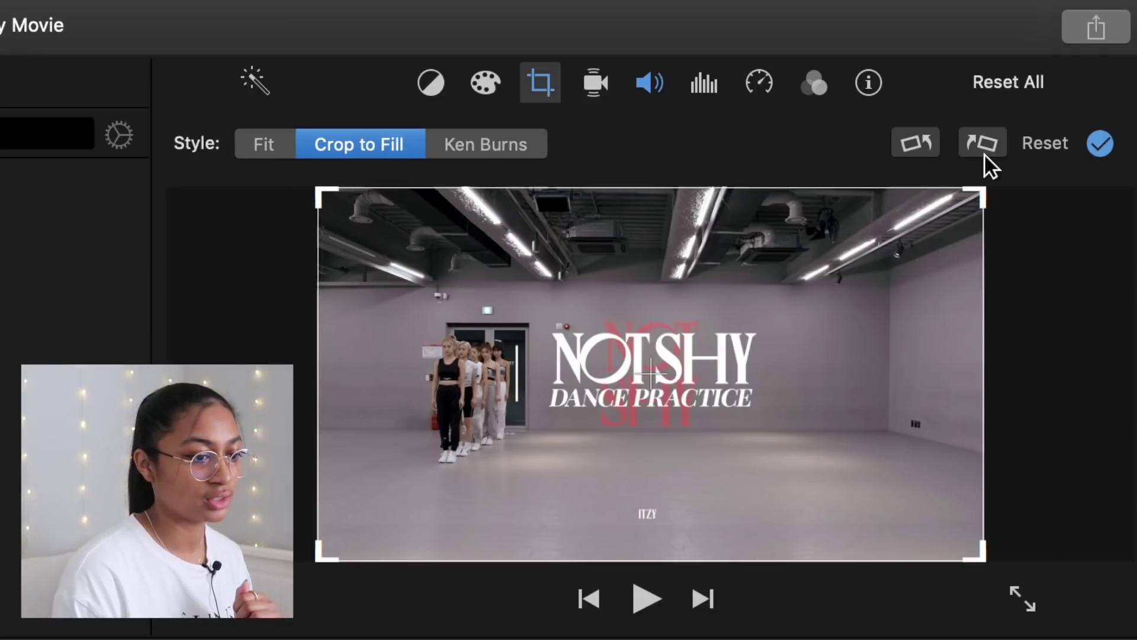
{"action": "left_click_drag", "start_coordinate": [981, 191], "coordinate": [721, 385]}
{"action": "left_click_drag", "start_coordinate": [474, 467], "coordinate": [508, 399]}
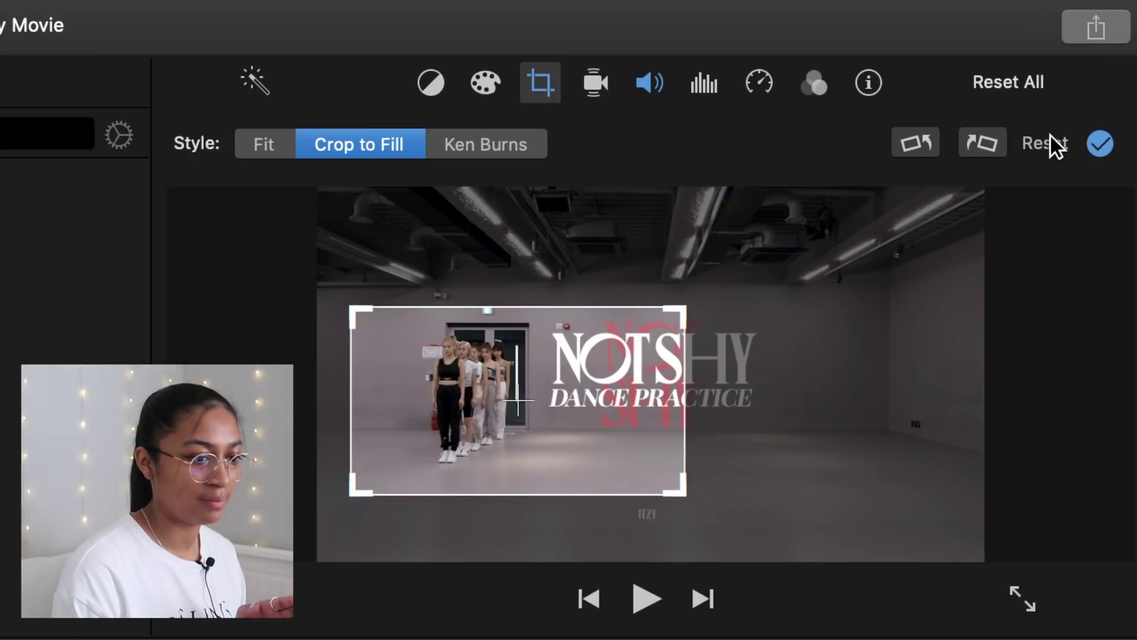
{"action": "left_click", "coordinate": [1100, 152]}
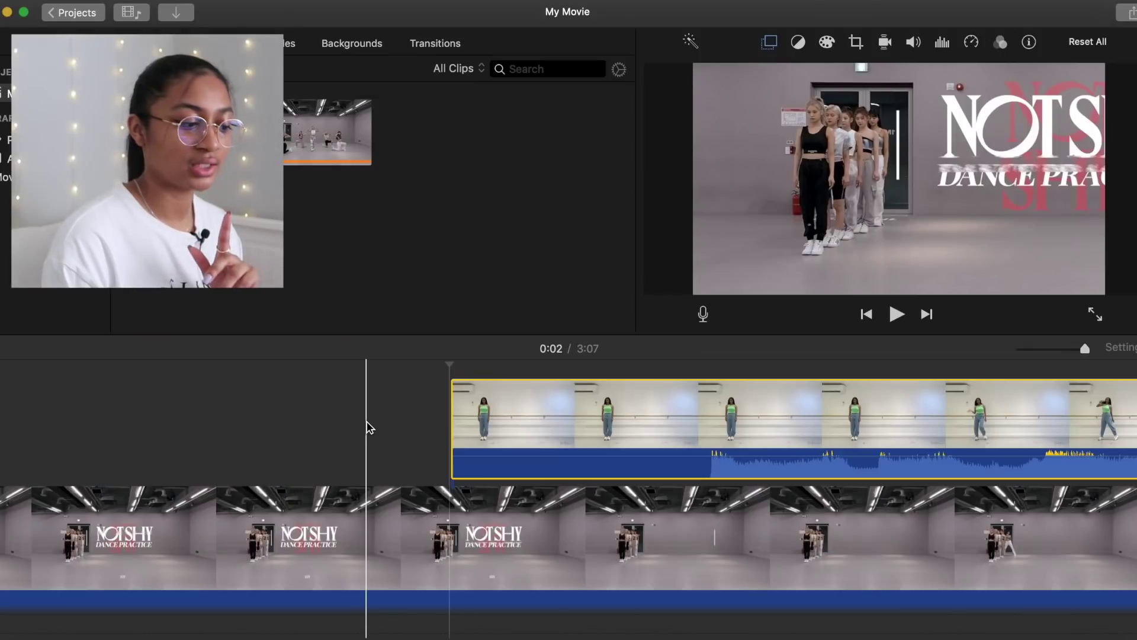
Split the dance practice clip where the cover clip begins and delete the intro portion before it.
{"action": "left_click", "coordinate": [206, 477]}
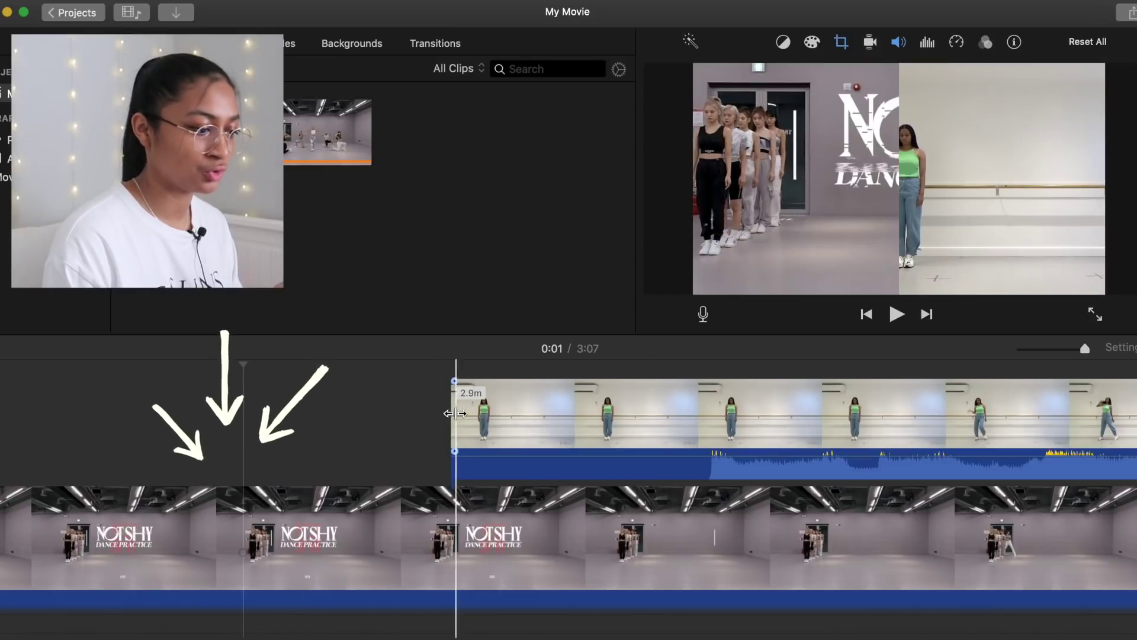
{"action": "left_click", "coordinate": [450, 531]}
{"action": "key", "text": "super+b"}
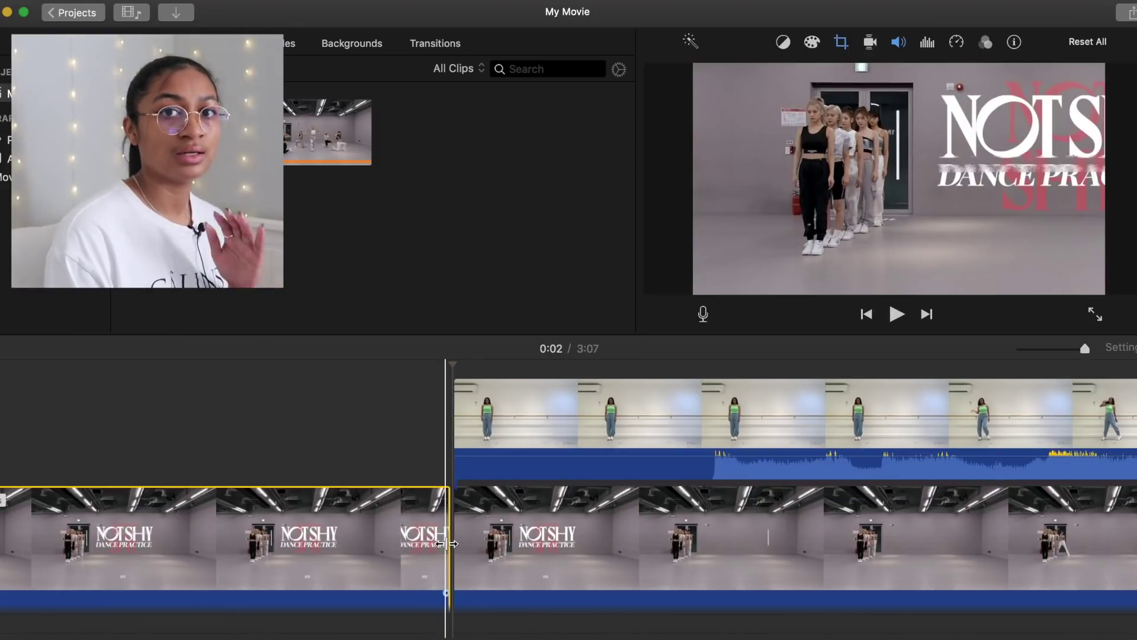
{"action": "left_click", "coordinate": [373, 540]}
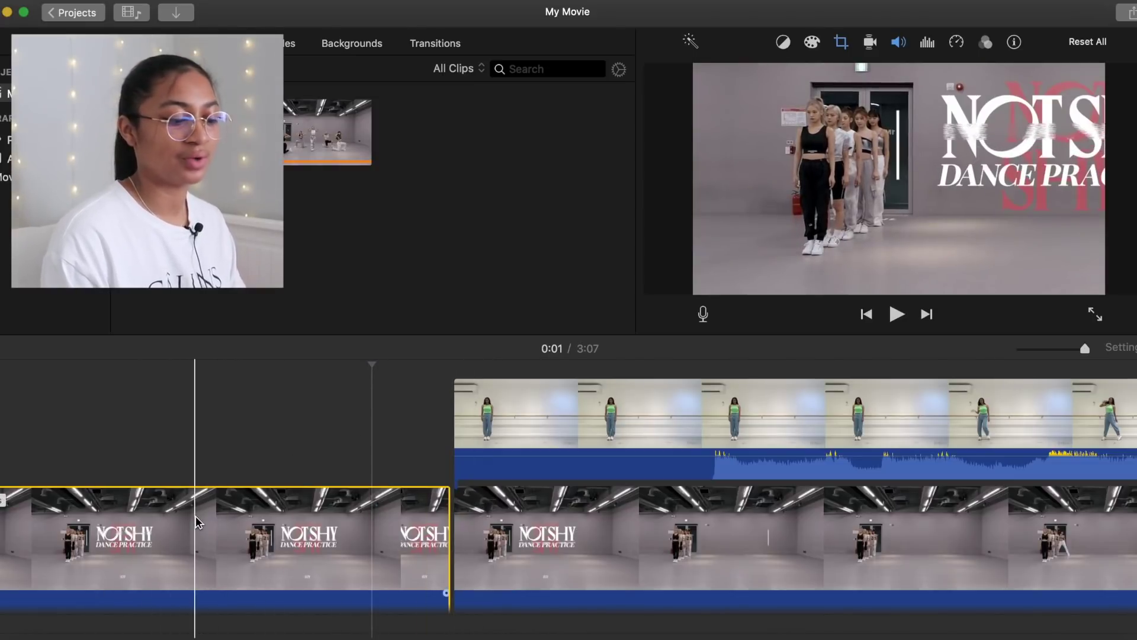
{"action": "key", "text": "BackSpace"}
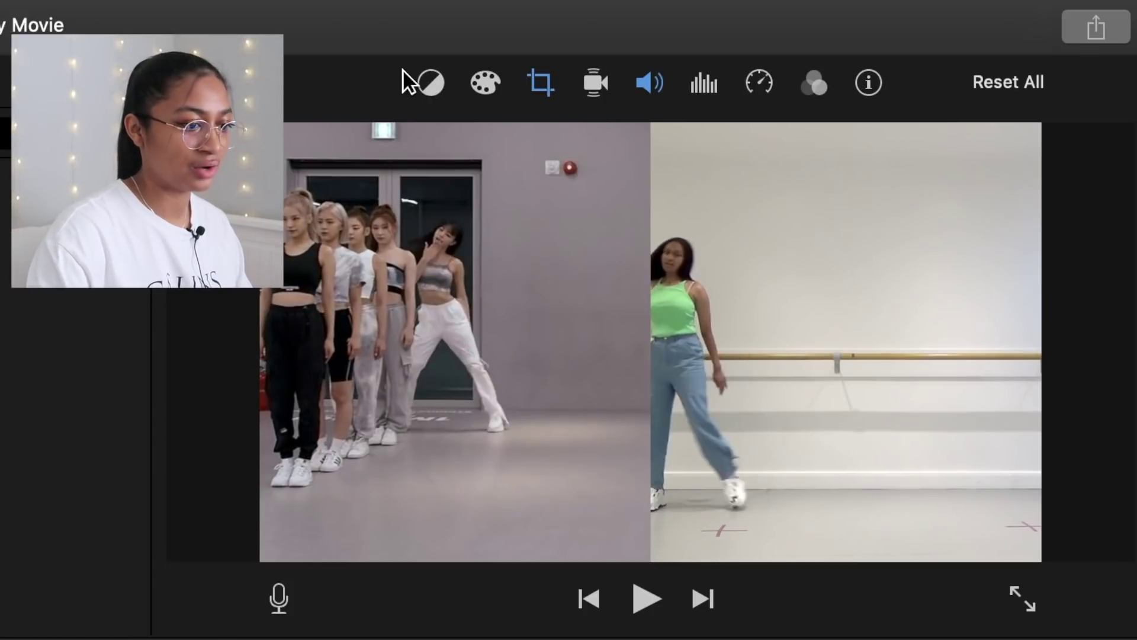
Move the dance practice clip's crop frame slightly upward so the dancers line up with the cover, and apply it.
{"action": "left_click", "coordinate": [541, 83]}
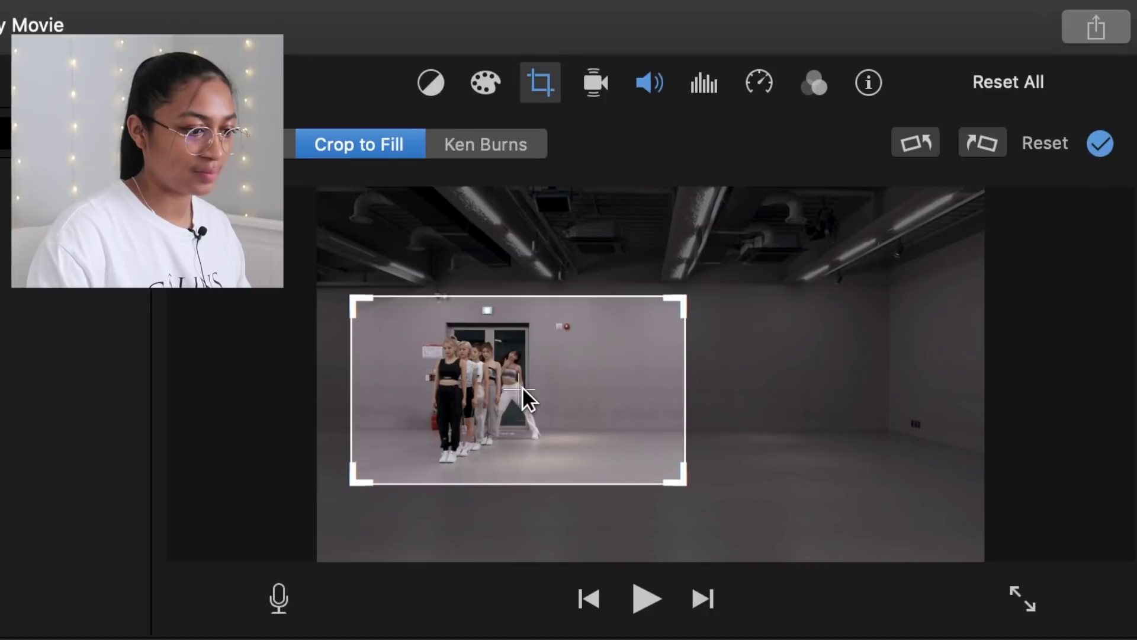
{"action": "left_click_drag", "start_coordinate": [521, 385], "coordinate": [521, 381]}
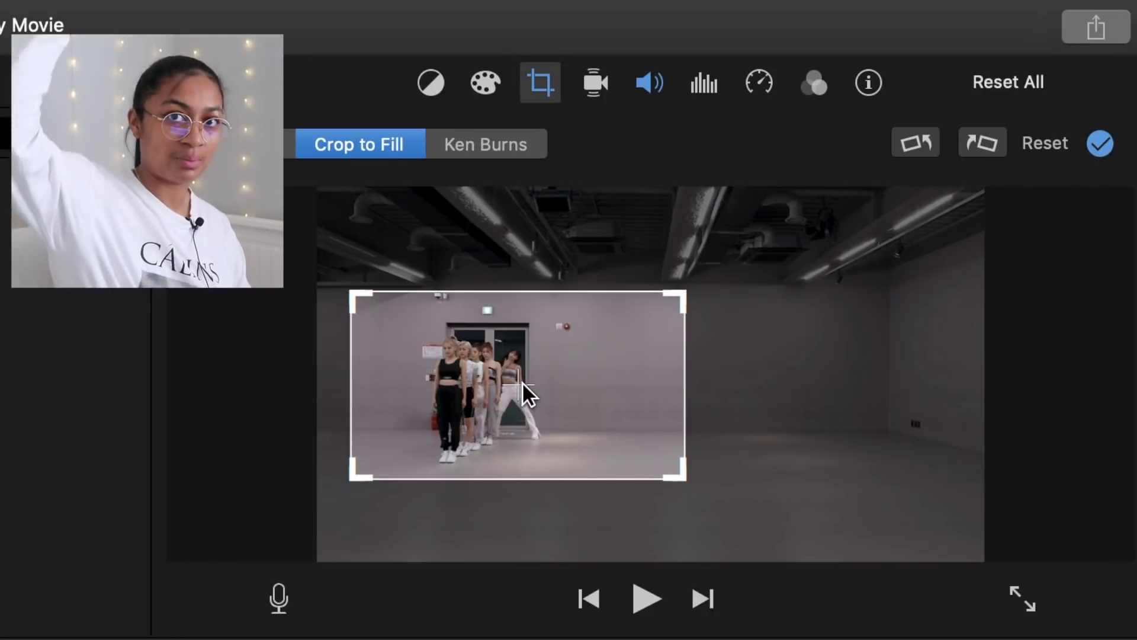
{"action": "left_click", "coordinate": [1103, 149]}
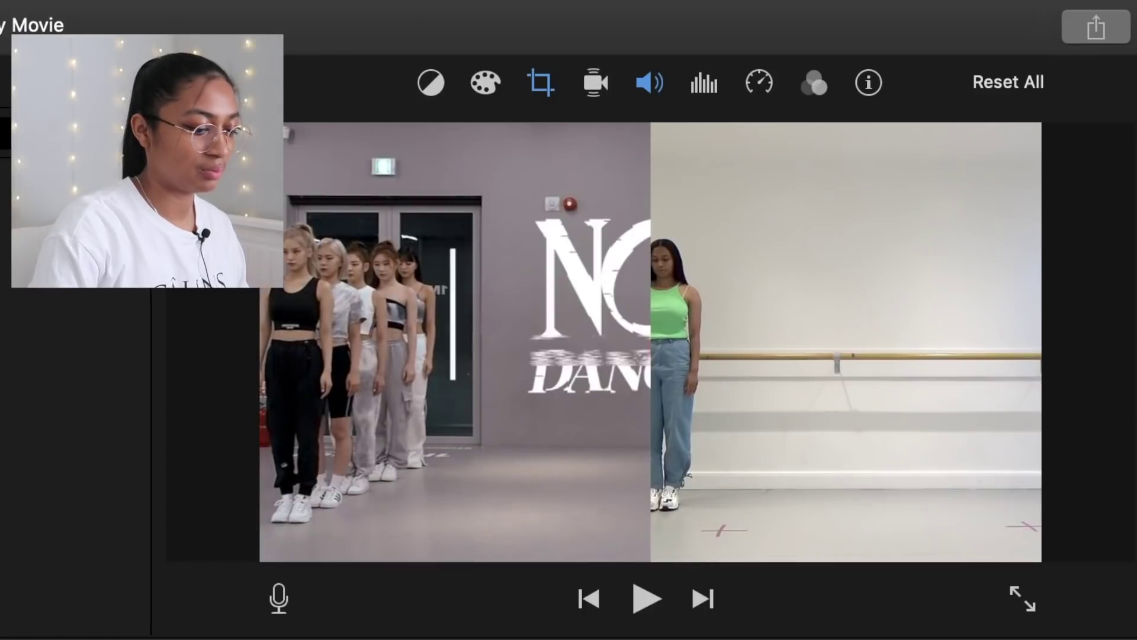
Play the movie to check the framing and split the dance practice clip at 0:03, where the dancers begin moving across the room.
{"action": "key", "text": "space"}
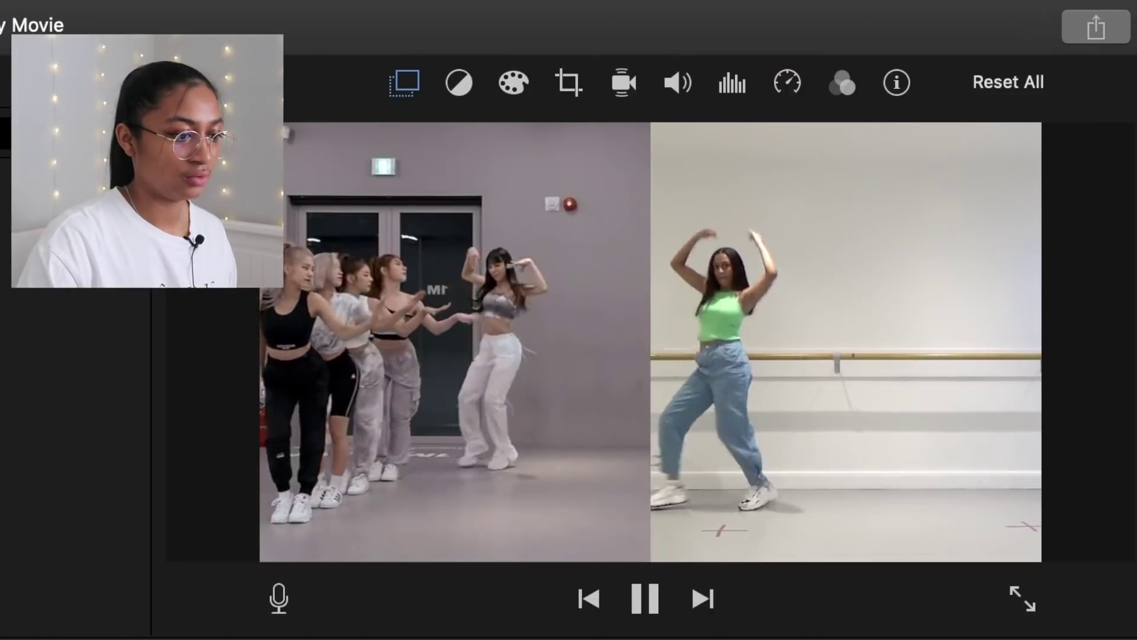
{"action": "key", "text": "space"}
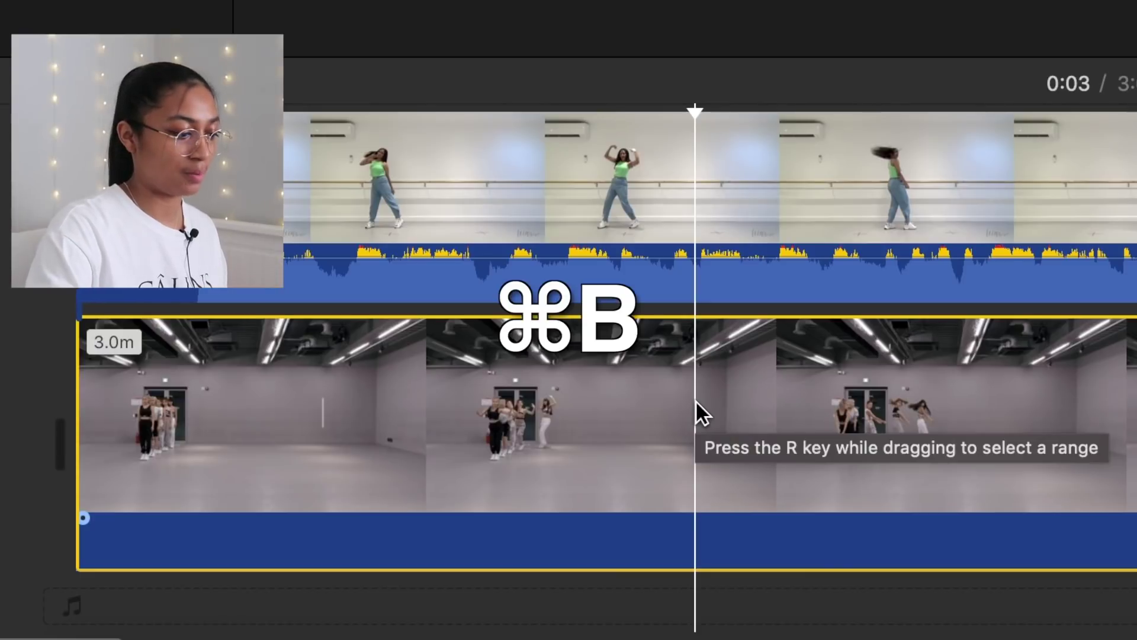
{"action": "key", "text": "super+b"}
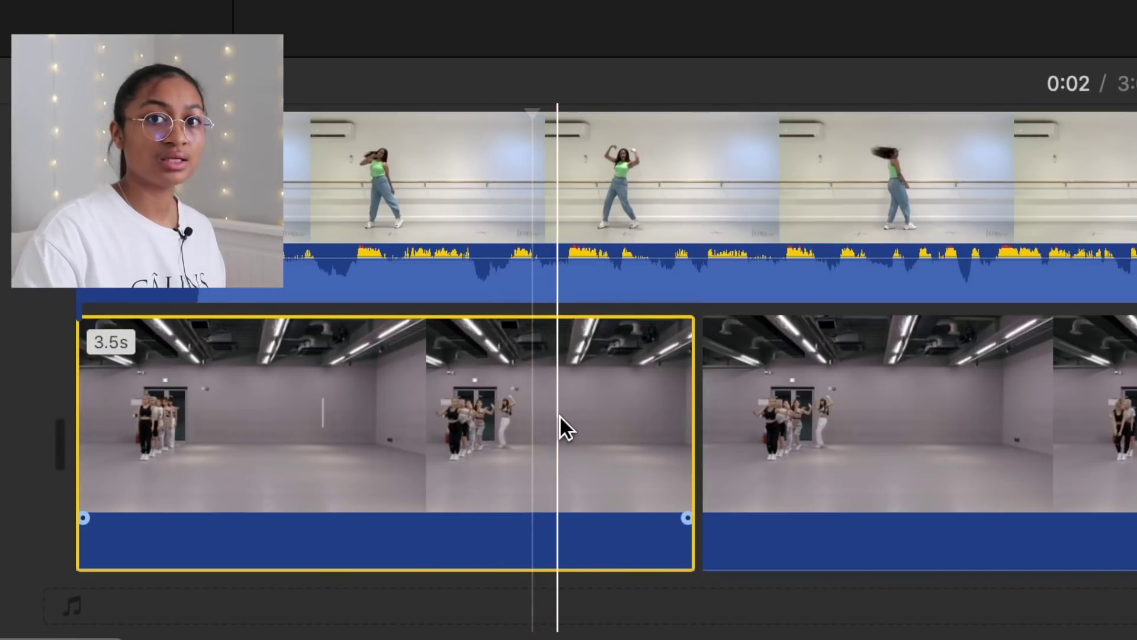
Preview the dance practice segment after the split and shift its crop frame right to centre the dancer in white trousers.
{"action": "left_click", "coordinate": [711, 399]}
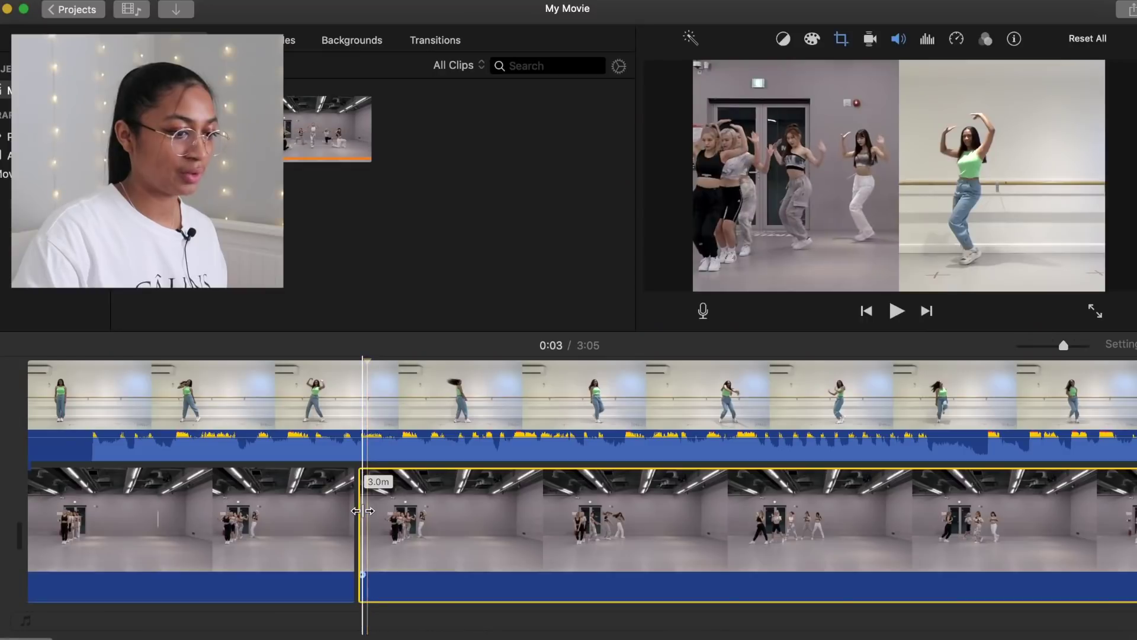
{"action": "key", "text": "space"}
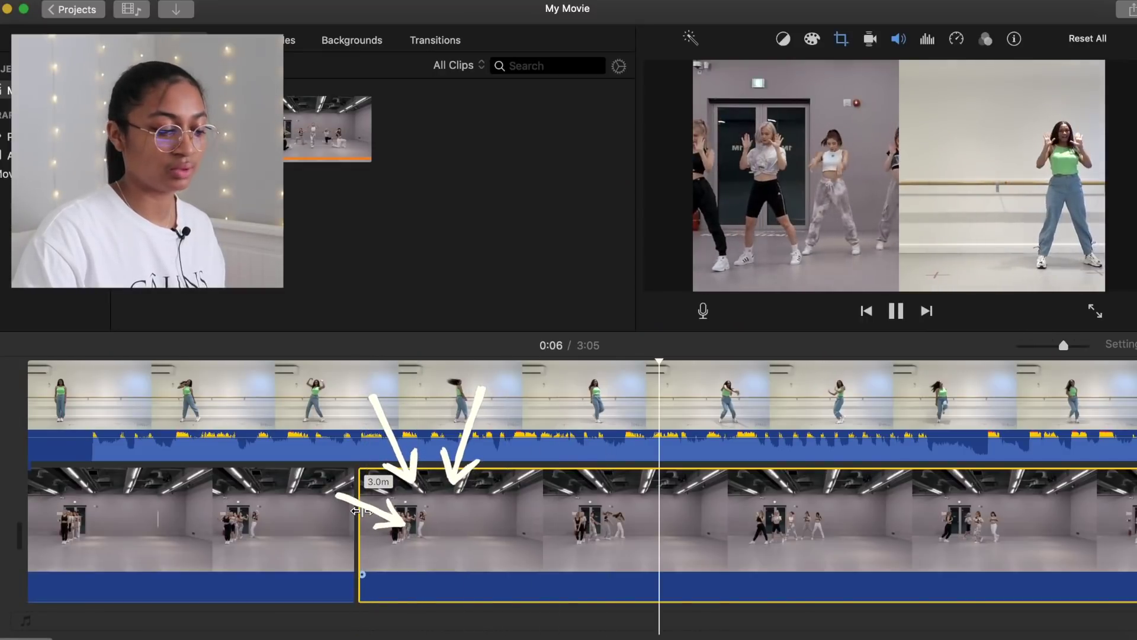
{"action": "key", "text": "space"}
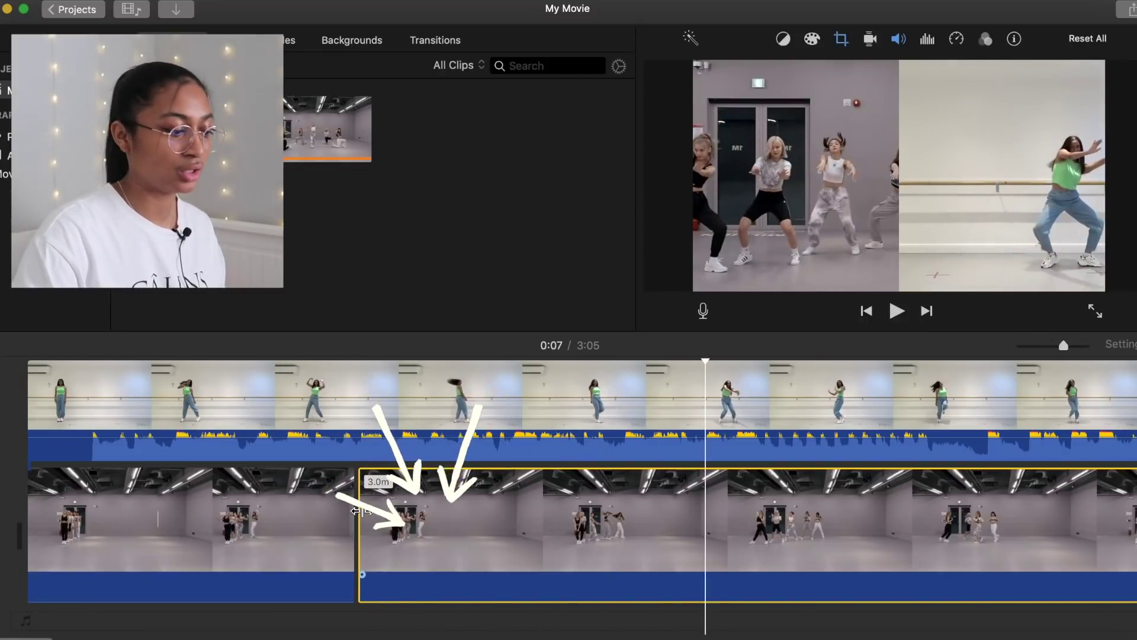
{"action": "left_click", "coordinate": [361, 363]}
{"action": "left_click", "coordinate": [913, 39]}
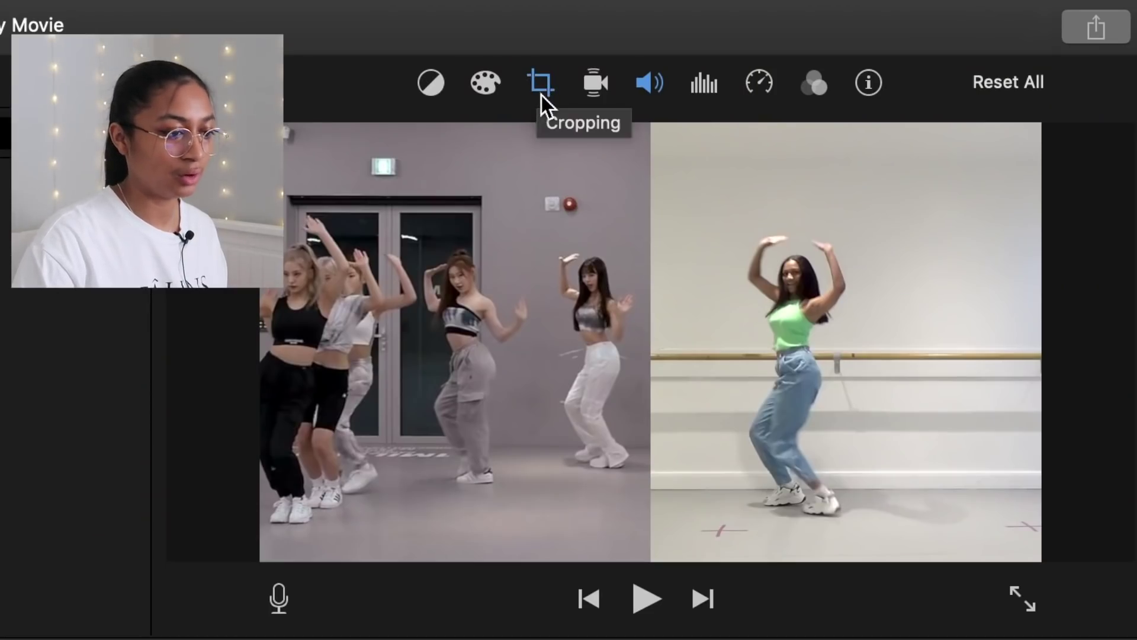
{"action": "left_click", "coordinate": [538, 86]}
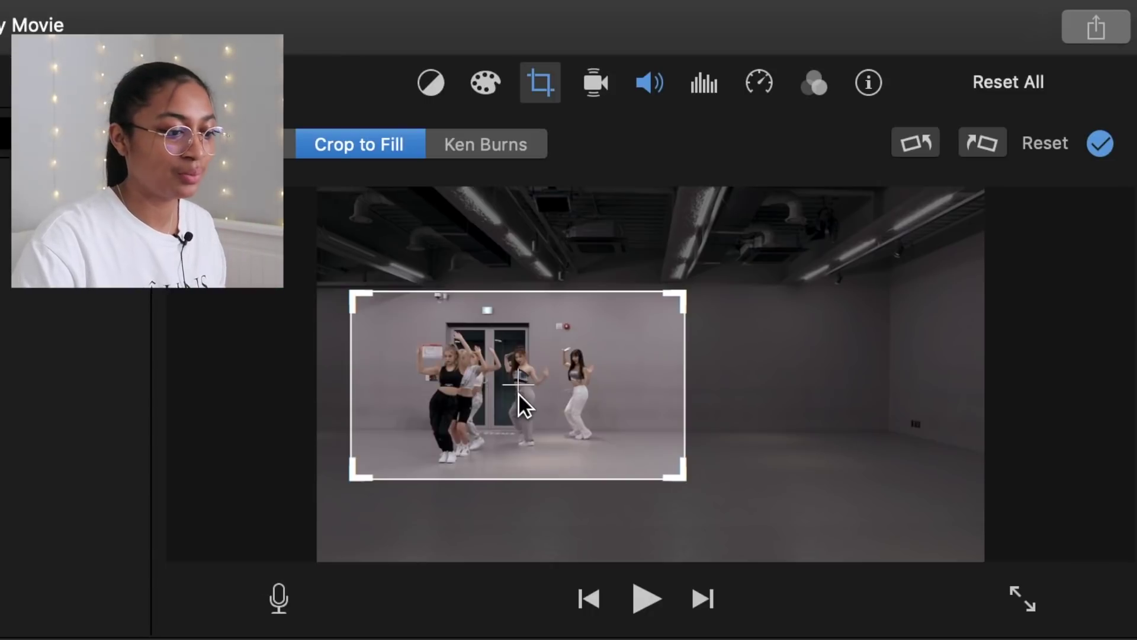
{"action": "left_click_drag", "start_coordinate": [518, 385], "coordinate": [575, 383]}
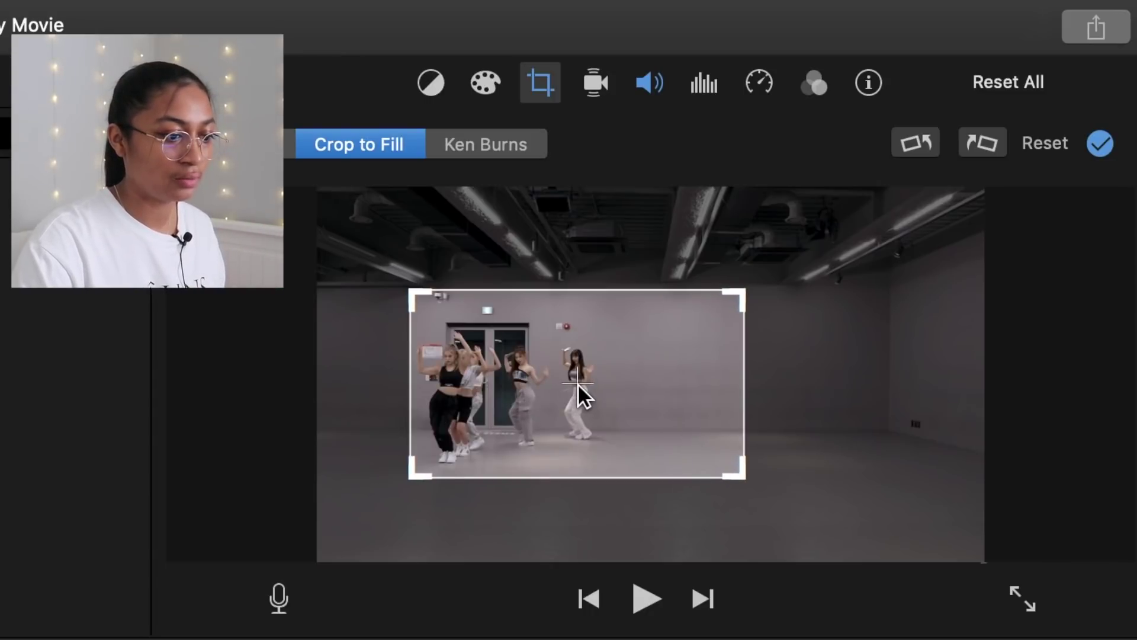
{"action": "left_click", "coordinate": [1101, 143]}
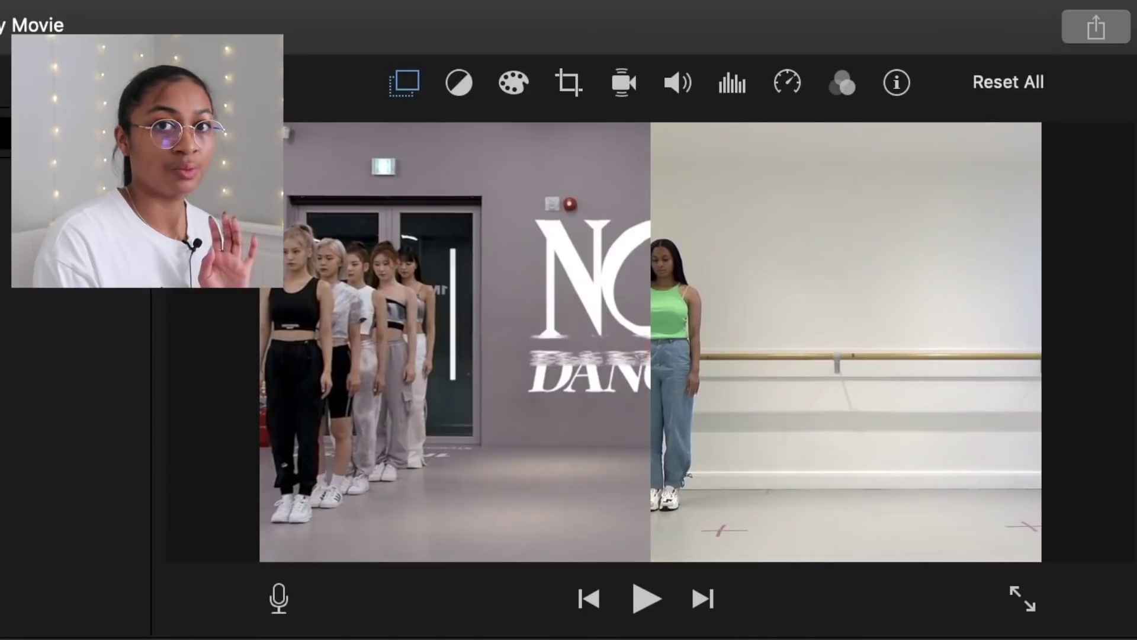
Play the movie through the reframed segment to check how well the dance practice framing follows the choreography.
{"action": "key", "text": "space"}
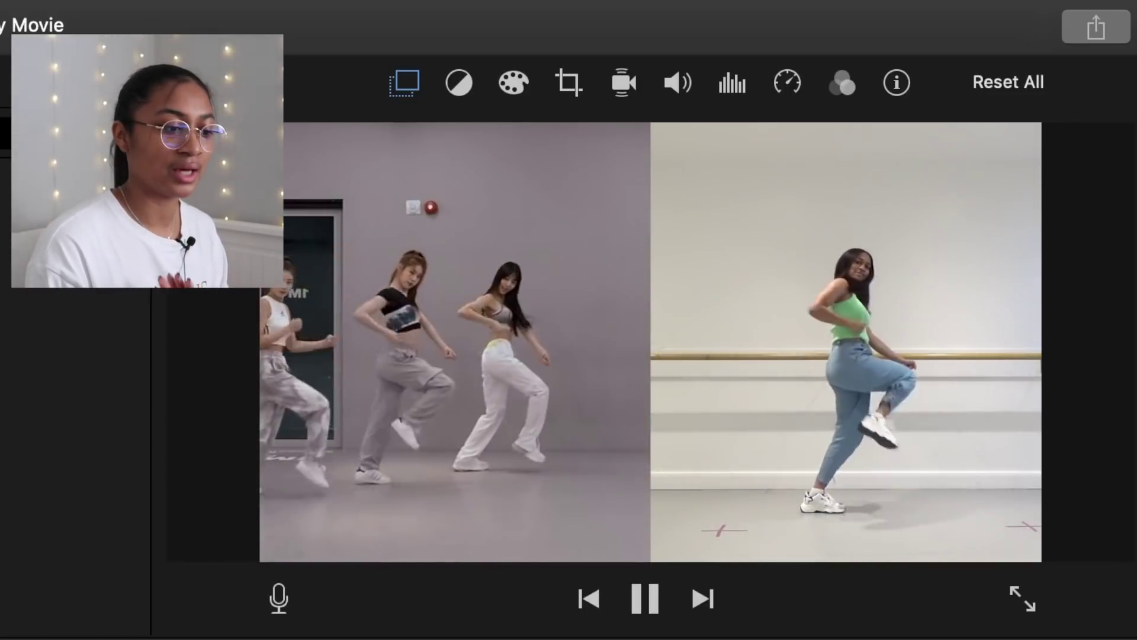
{"action": "key", "text": "space"}
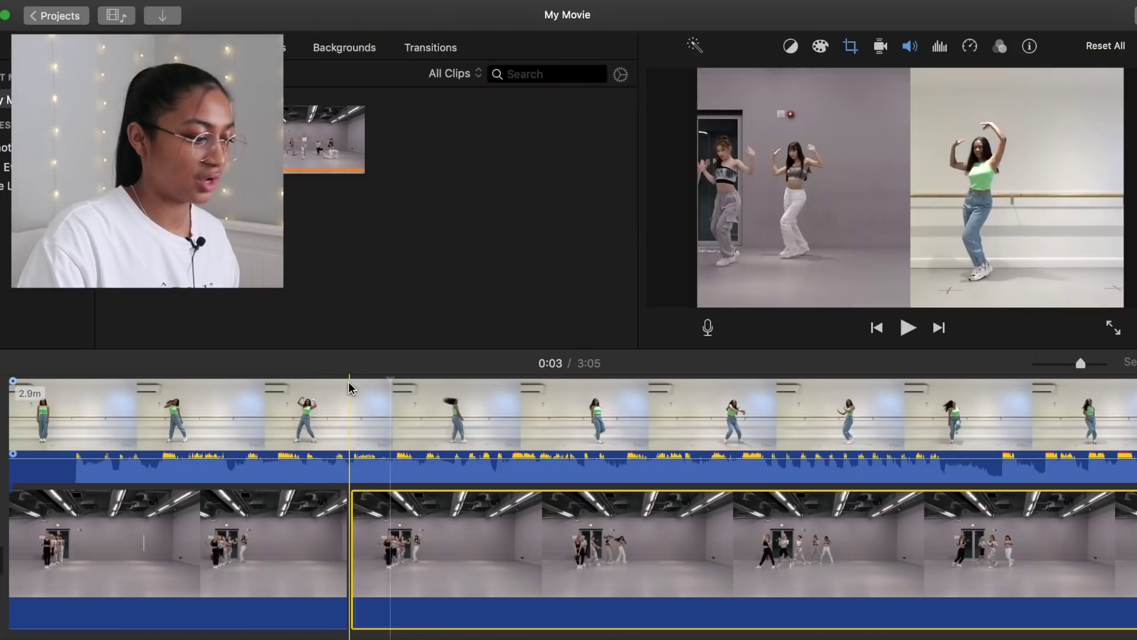
{"action": "key", "text": "space"}
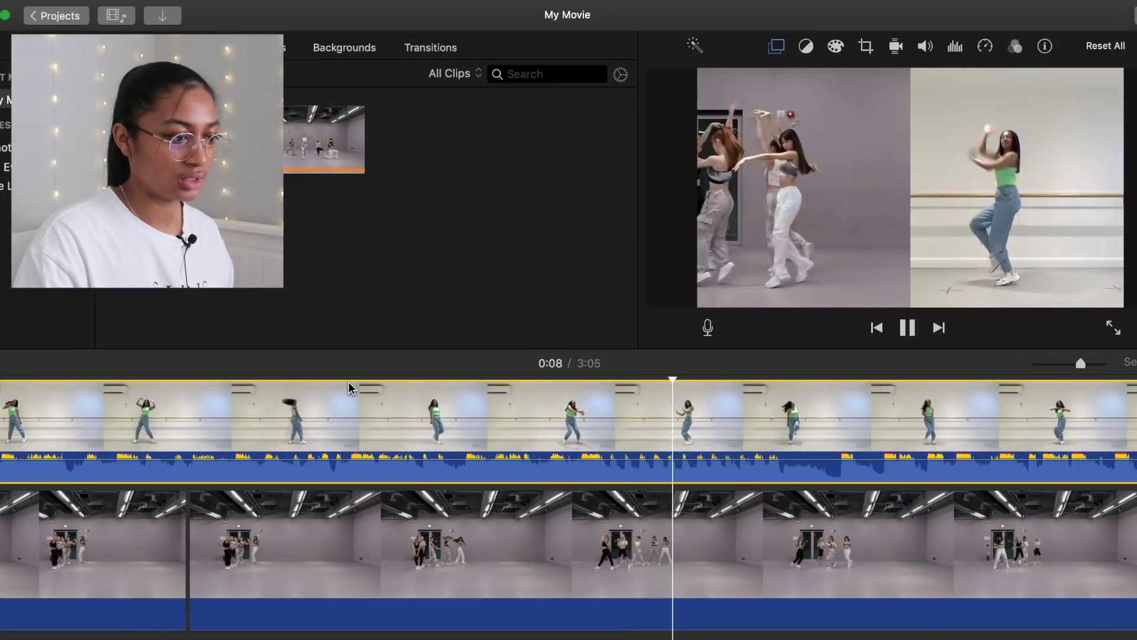
{"action": "key", "text": "space"}
{"action": "key", "text": "space"}
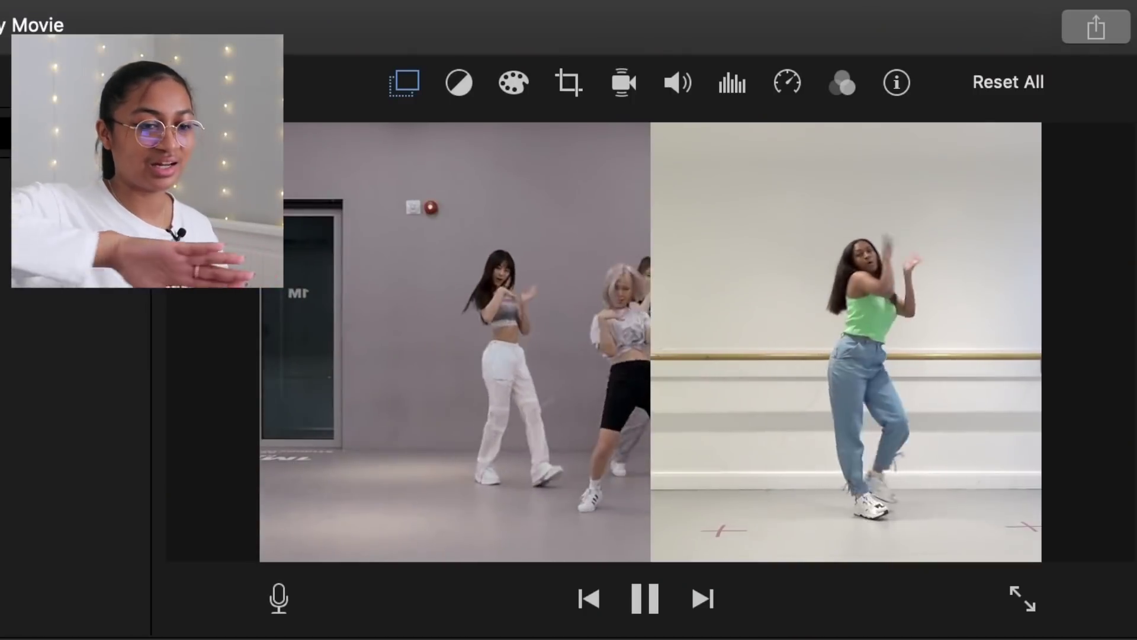
{"action": "key", "text": "space"}
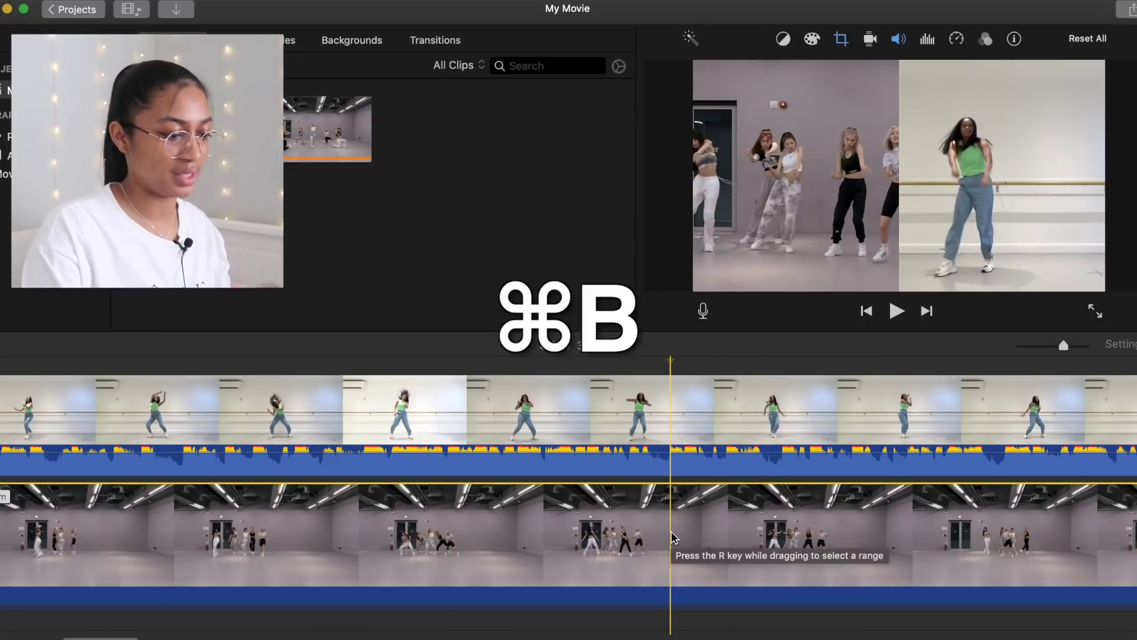
Split the dance practice clip where the group spreads across the room and shift the new segment's crop frame further right.
{"action": "key", "text": "super+b"}
{"action": "left_click", "coordinate": [676, 366]}
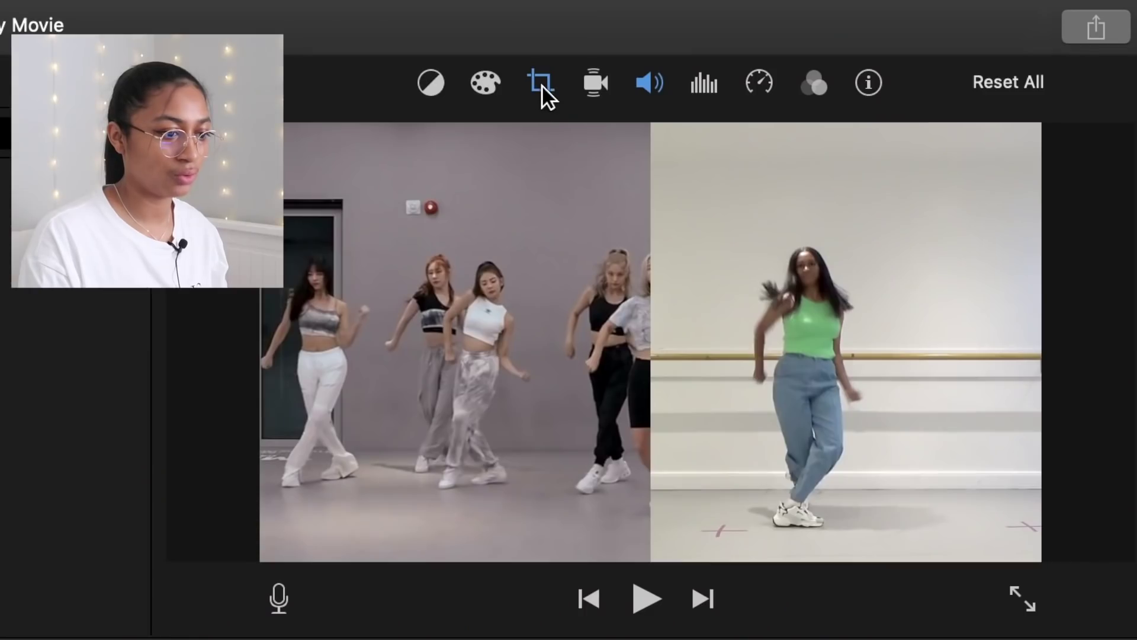
{"action": "left_click", "coordinate": [842, 40]}
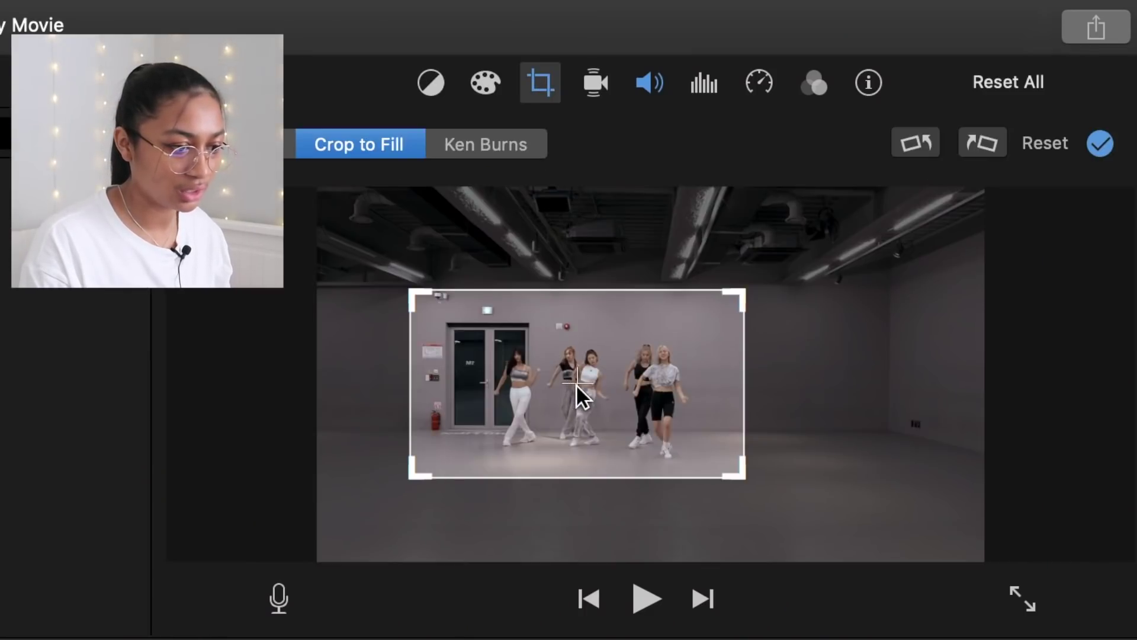
{"action": "left_click_drag", "start_coordinate": [577, 384], "coordinate": [642, 382]}
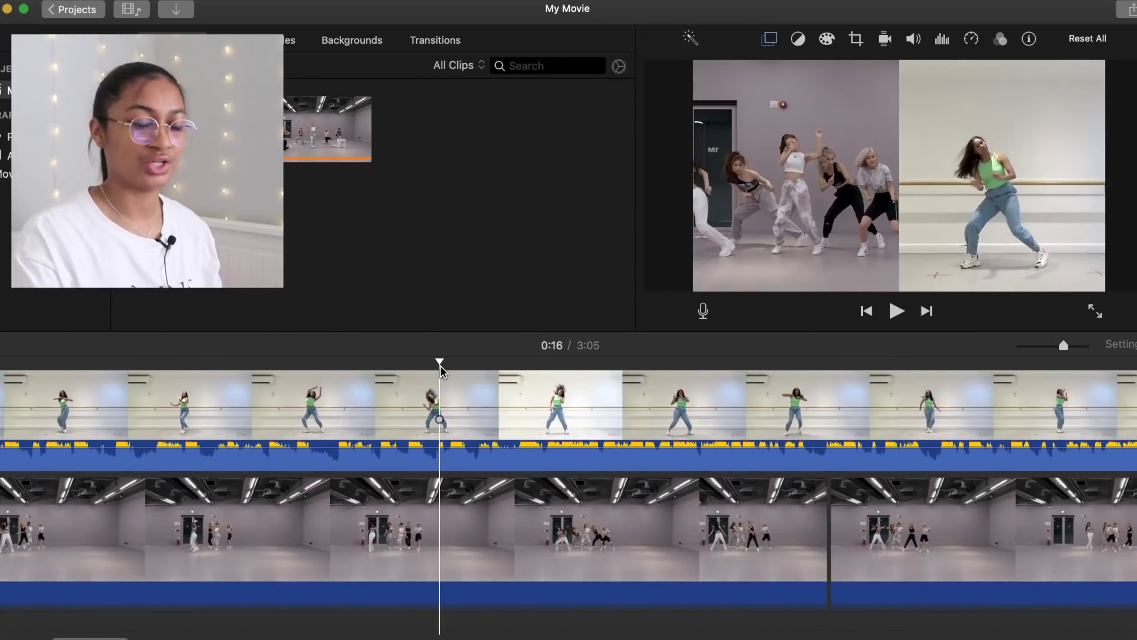
Play the movie to check the framing and split the dance practice clip at 0:28, just before the crouching dancers turn away.
{"action": "key", "text": "space"}
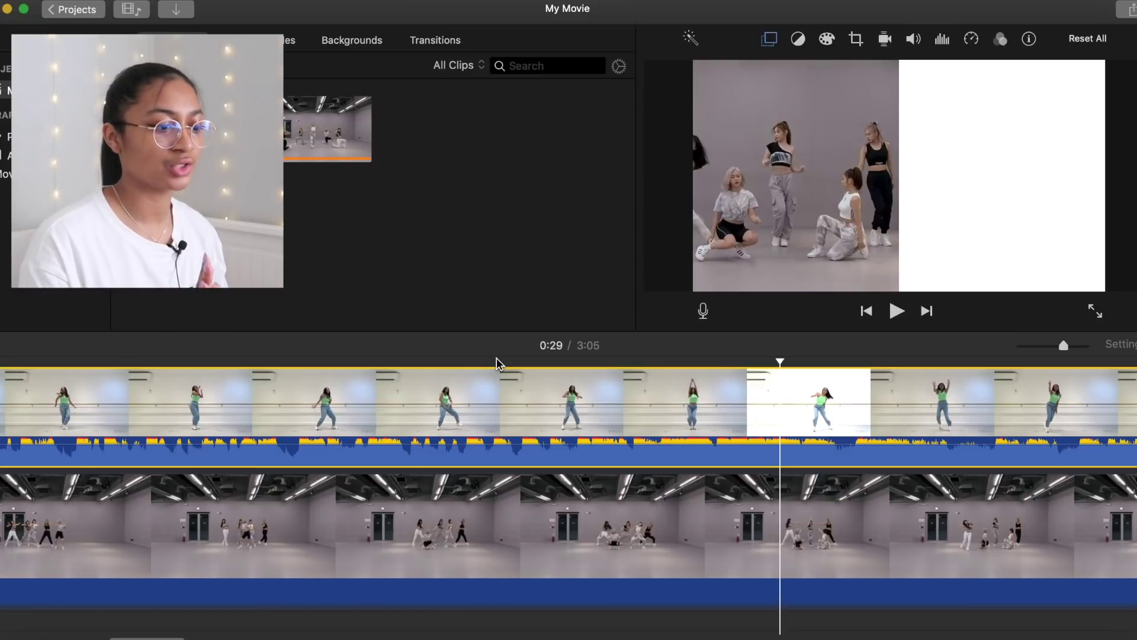
{"action": "key", "text": "space"}
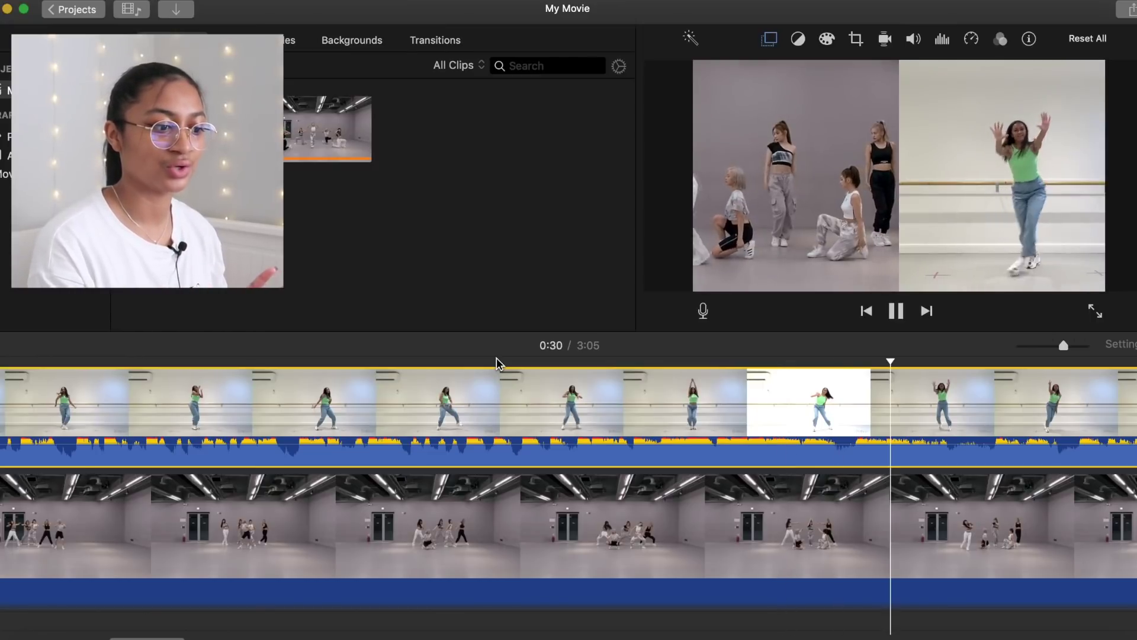
{"action": "left_click", "coordinate": [445, 360]}
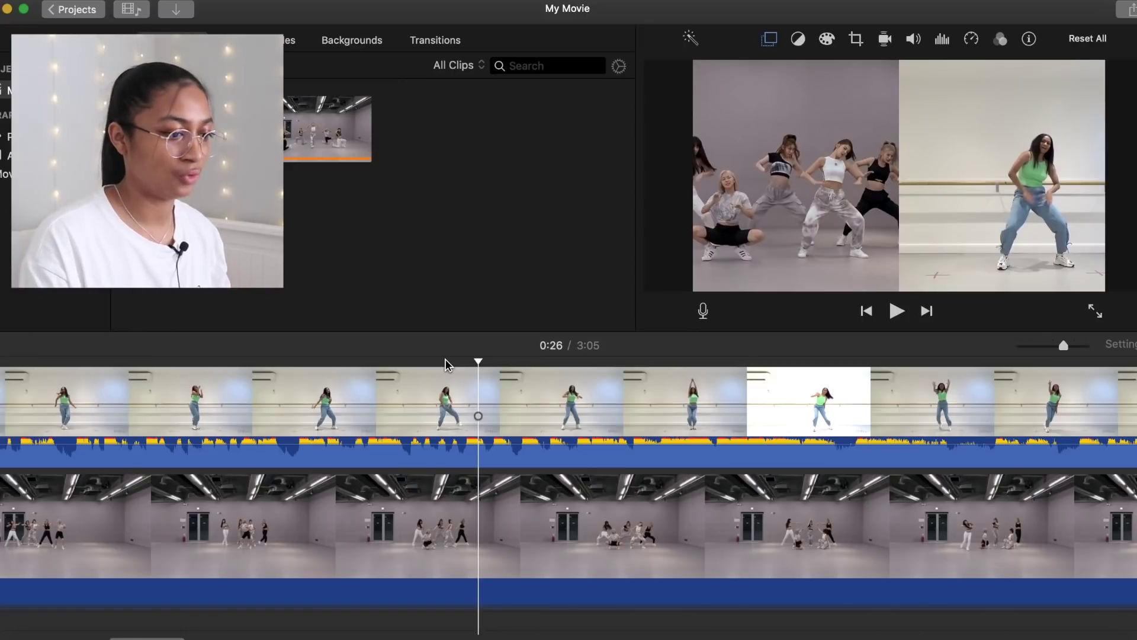
{"action": "left_click", "coordinate": [742, 518]}
{"action": "left_click", "coordinate": [744, 517]}
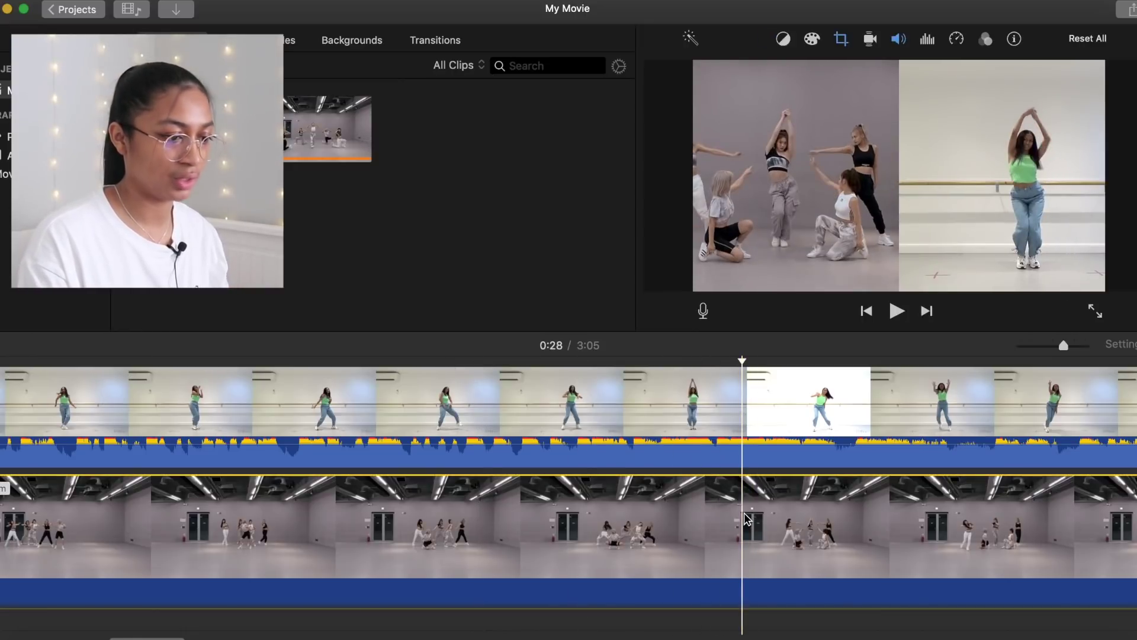
{"action": "key", "text": "super+b"}
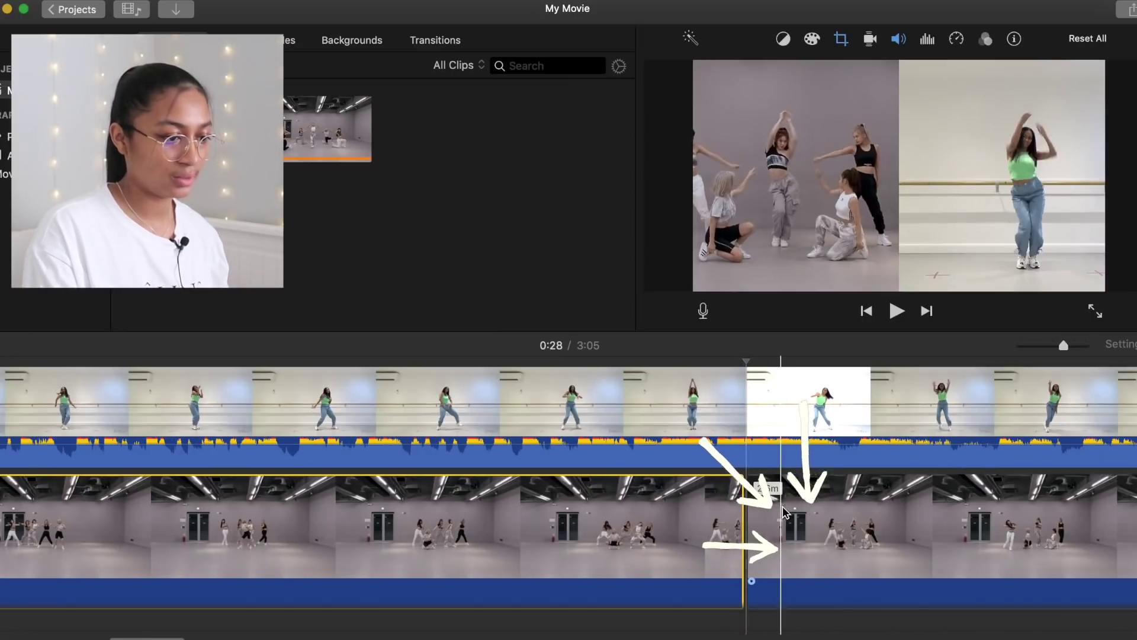
Shift the crop frame of the dance practice segment after 0:28 left to centre the dancer in white trousers.
{"action": "left_click", "coordinate": [784, 510]}
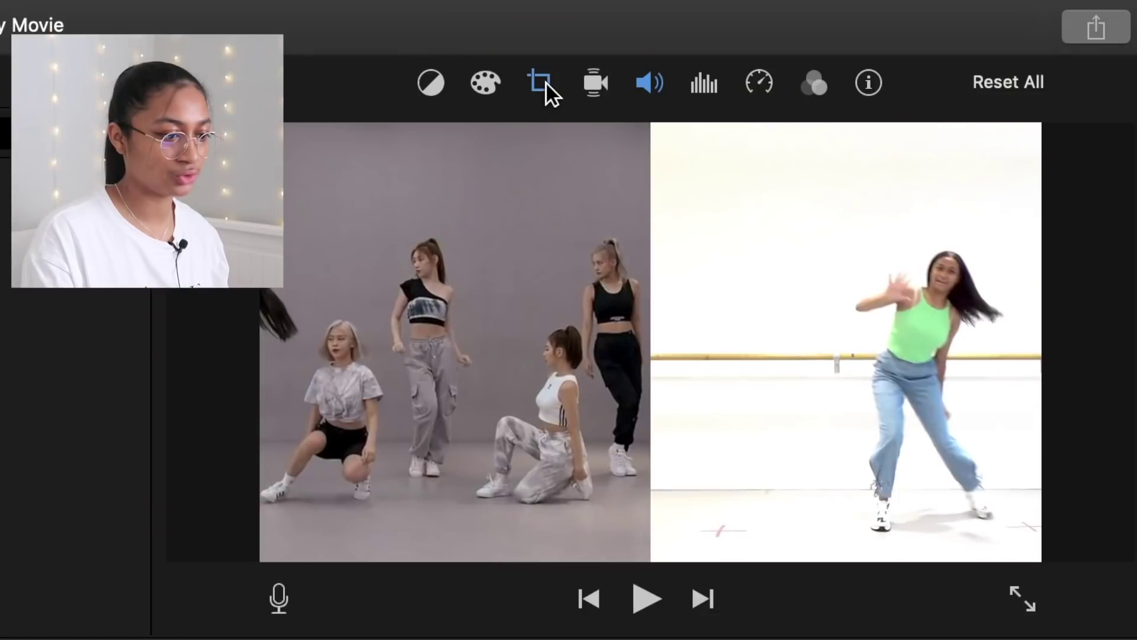
{"action": "left_click", "coordinate": [841, 39]}
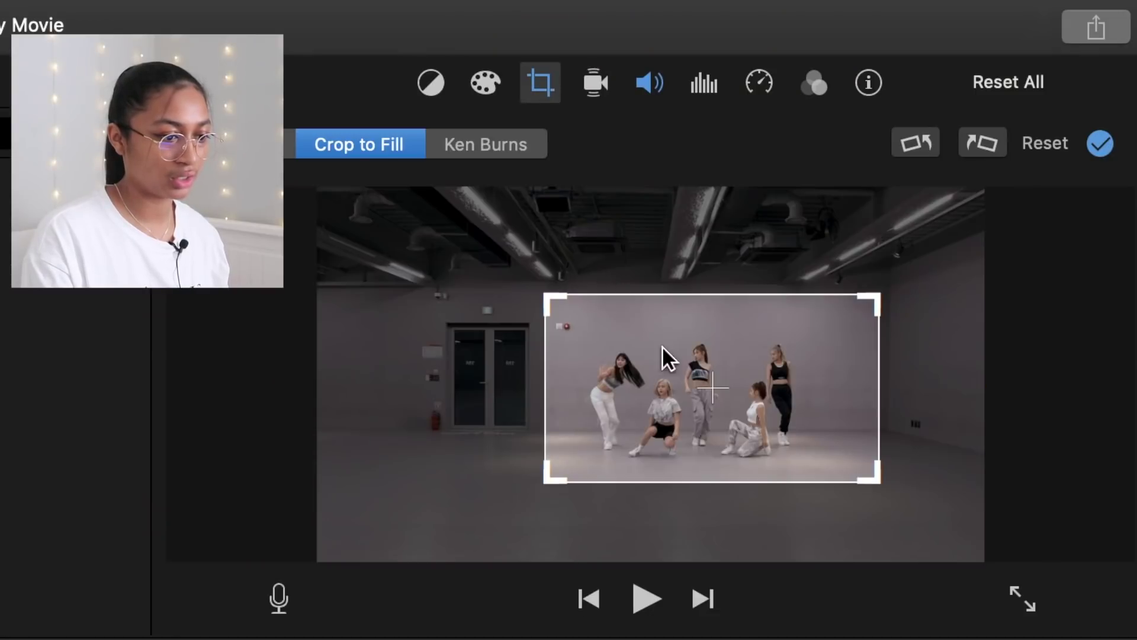
{"action": "left_click_drag", "start_coordinate": [705, 385], "coordinate": [605, 389]}
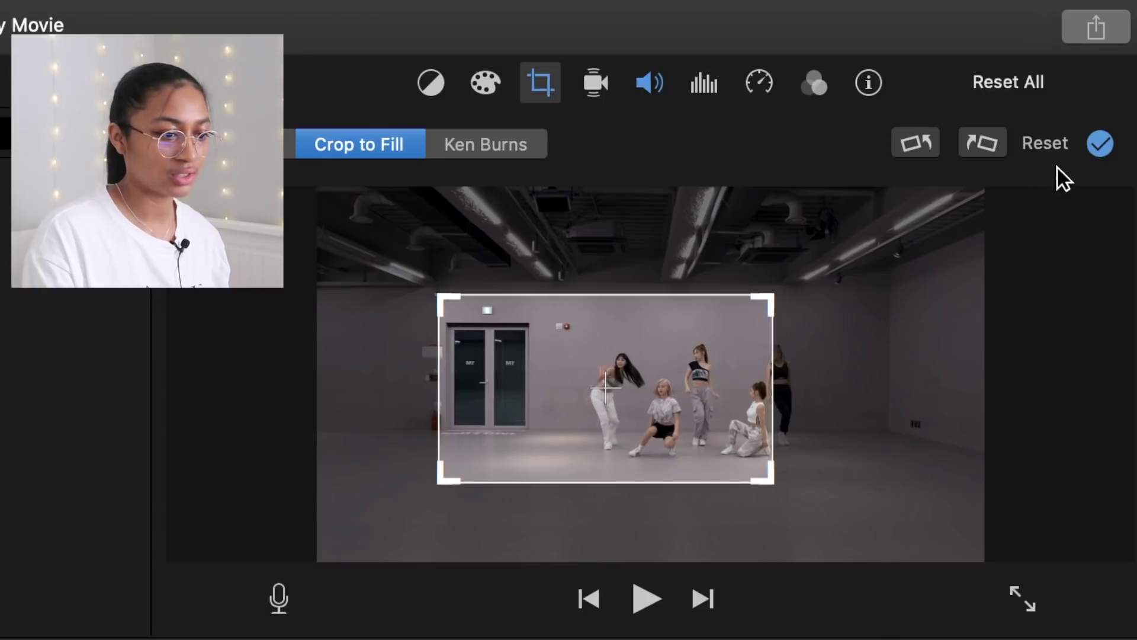
{"action": "left_click", "coordinate": [1100, 144]}
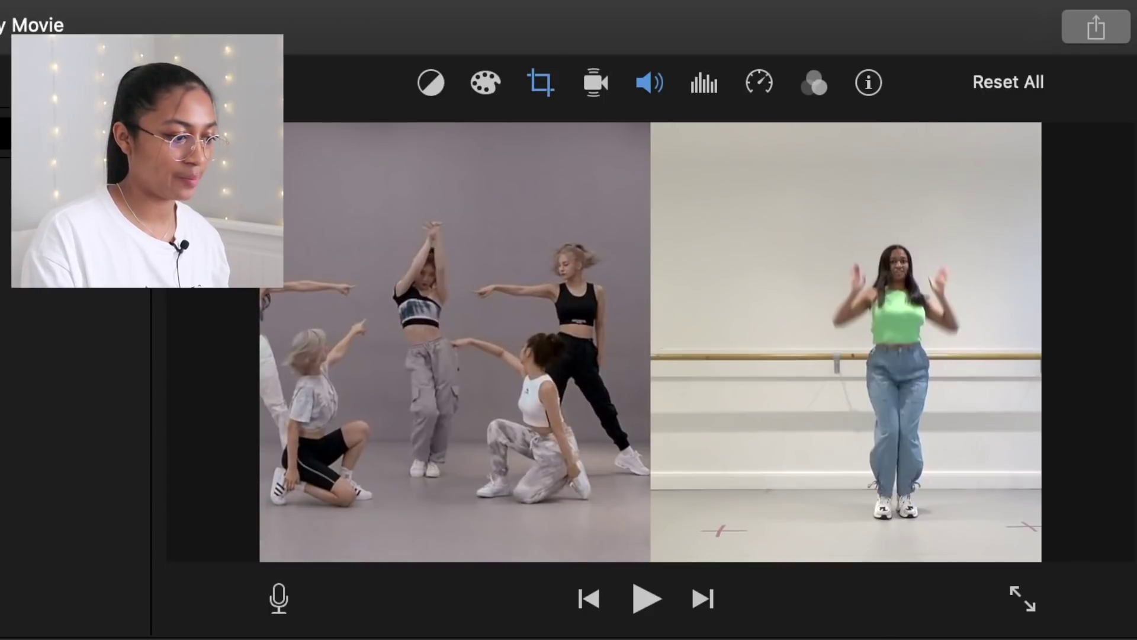
Split the dance practice clip at 0:38 and shift the new segment's crop frame right to take in the whole group.
{"action": "key", "text": "space"}
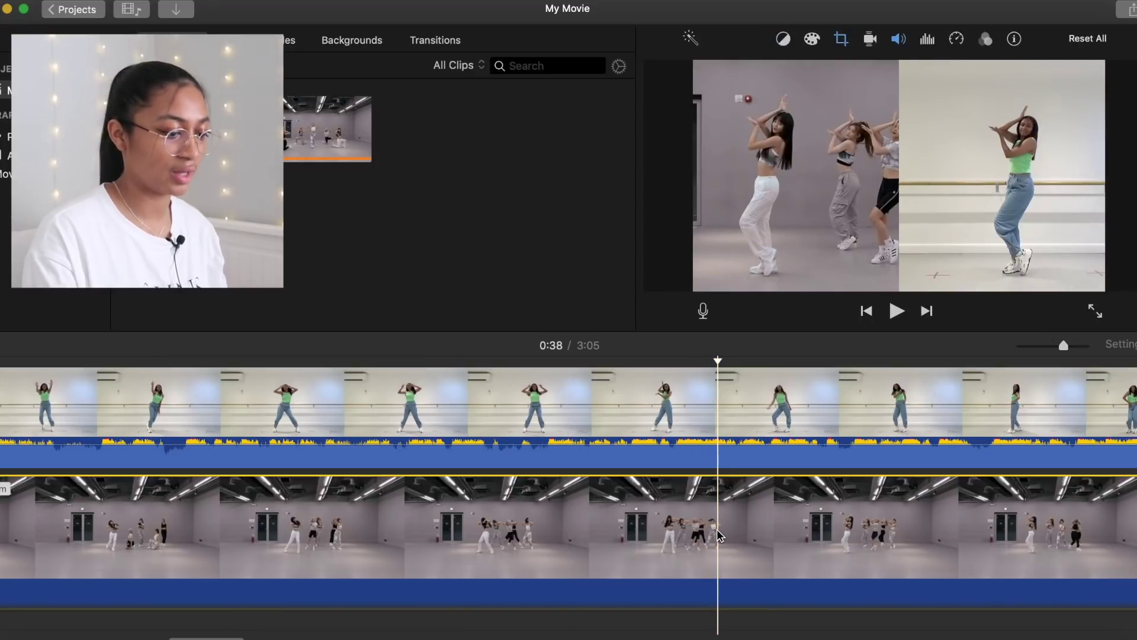
{"action": "key", "text": "super+b"}
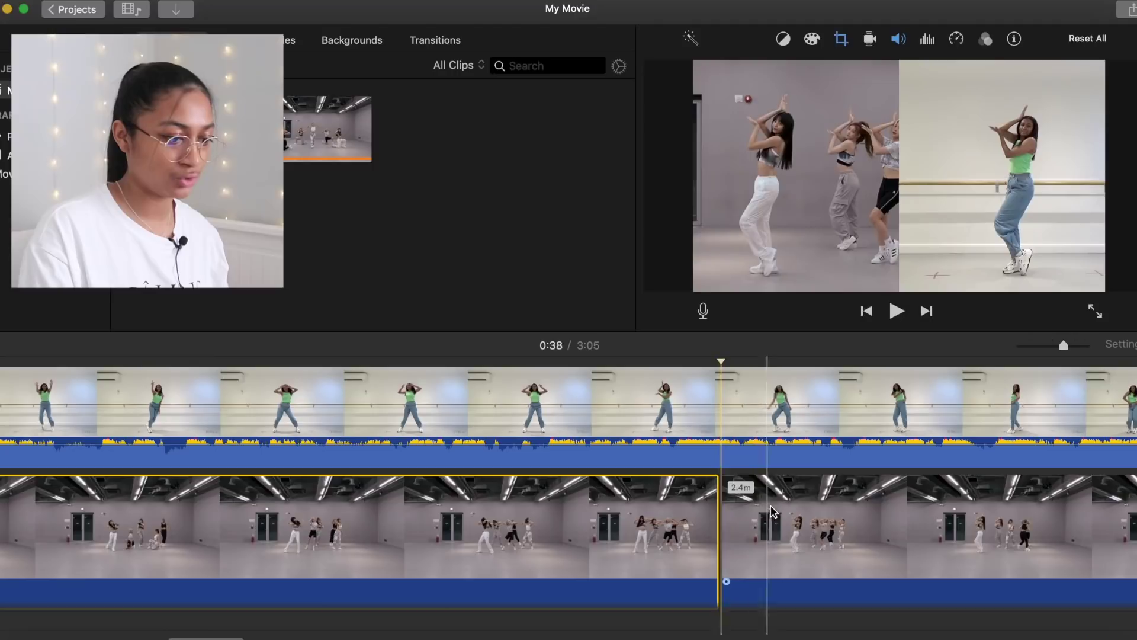
{"action": "key", "text": "c"}
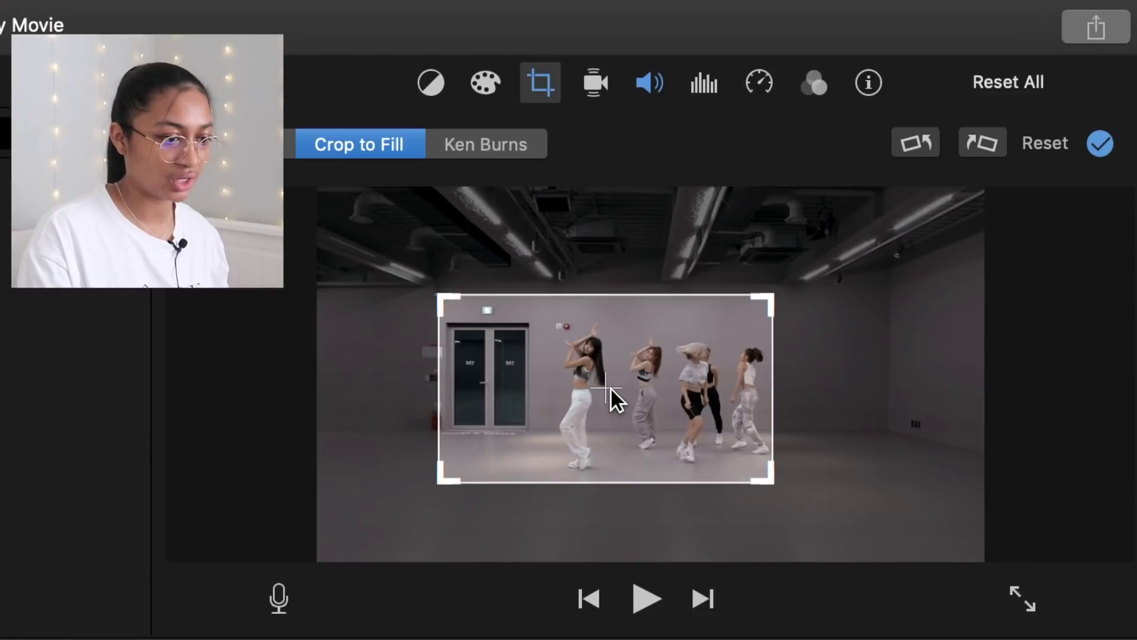
{"action": "left_click_drag", "start_coordinate": [610, 388], "coordinate": [695, 386]}
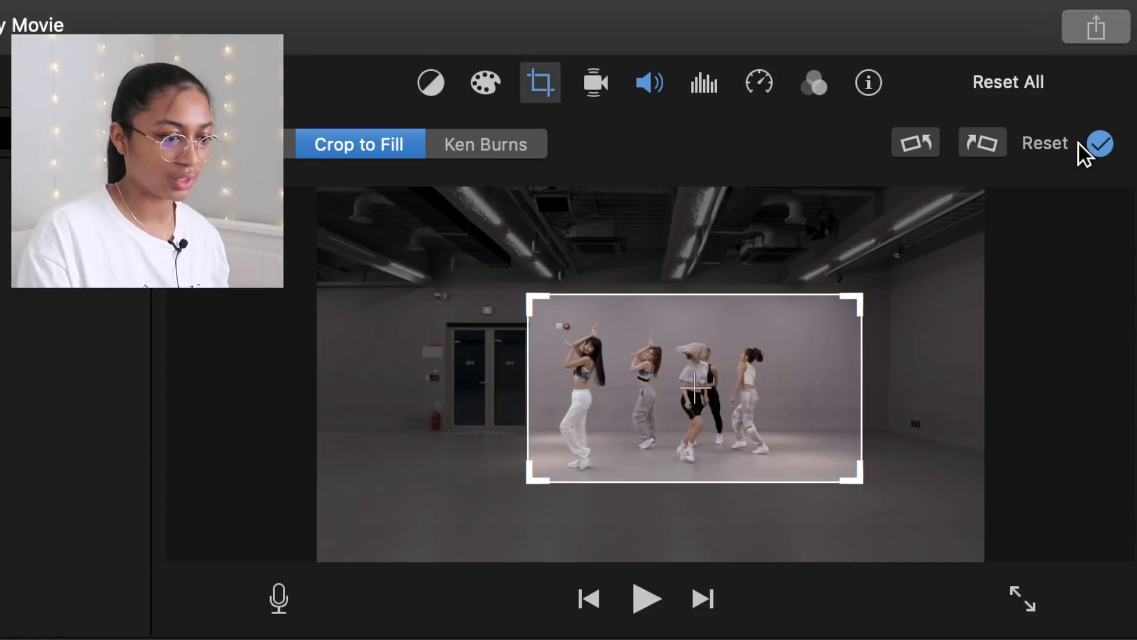
{"action": "left_click", "coordinate": [1097, 143]}
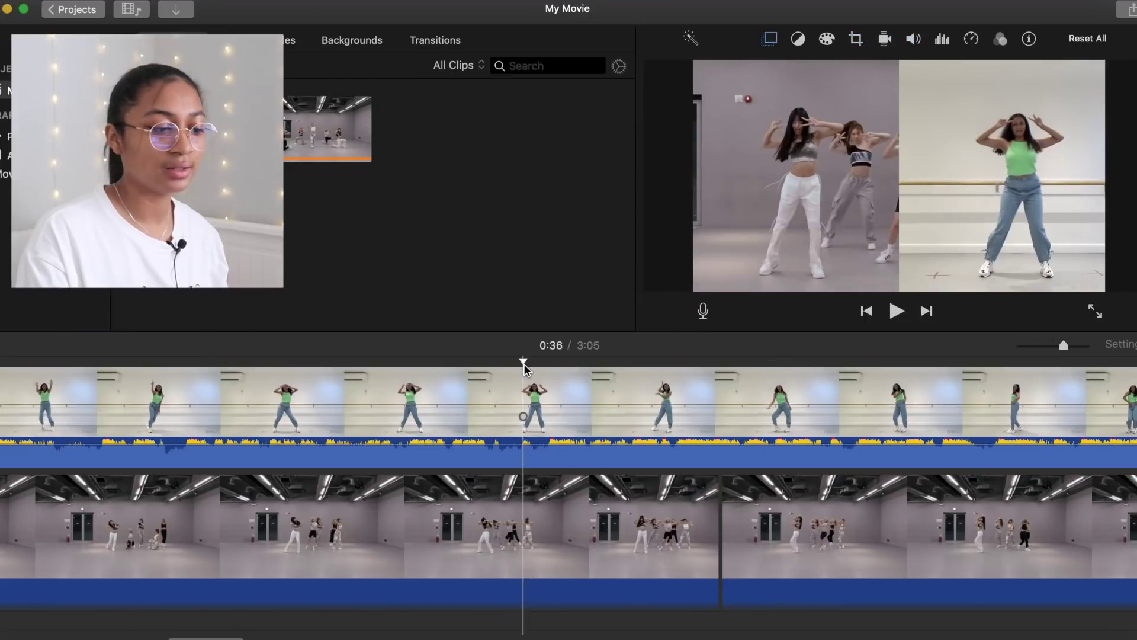
Play the movie from 0:36 through the cut and shift the dance practice crop frame slightly left past 0:40.
{"action": "key", "text": "space"}
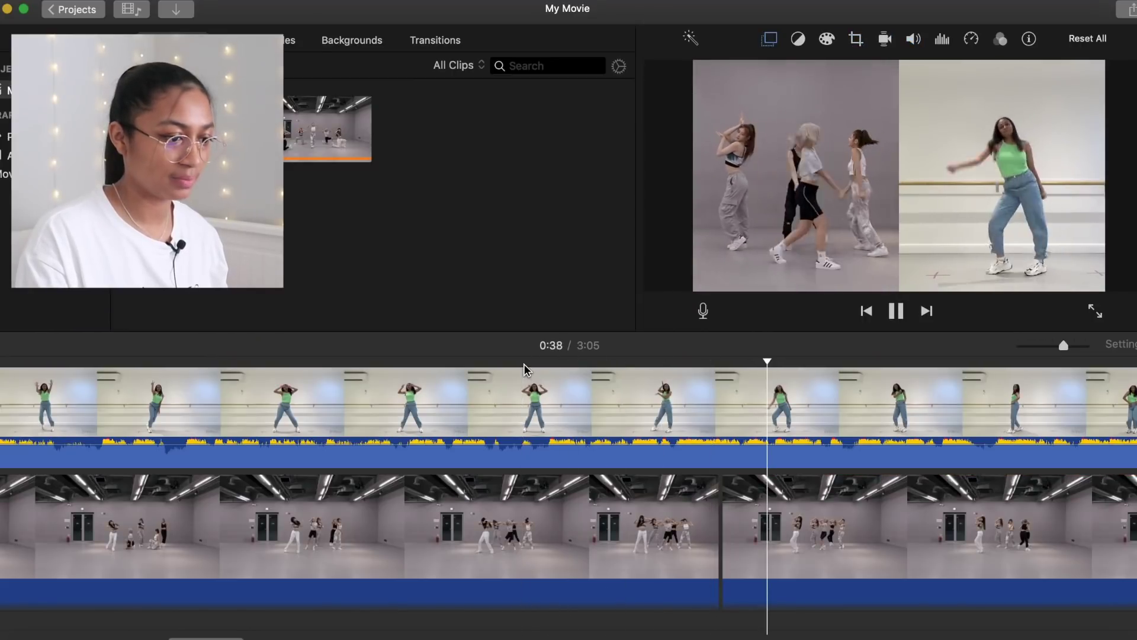
{"action": "scroll", "coordinate": [711, 368], "scroll_direction": "right", "scroll_amount": 5}
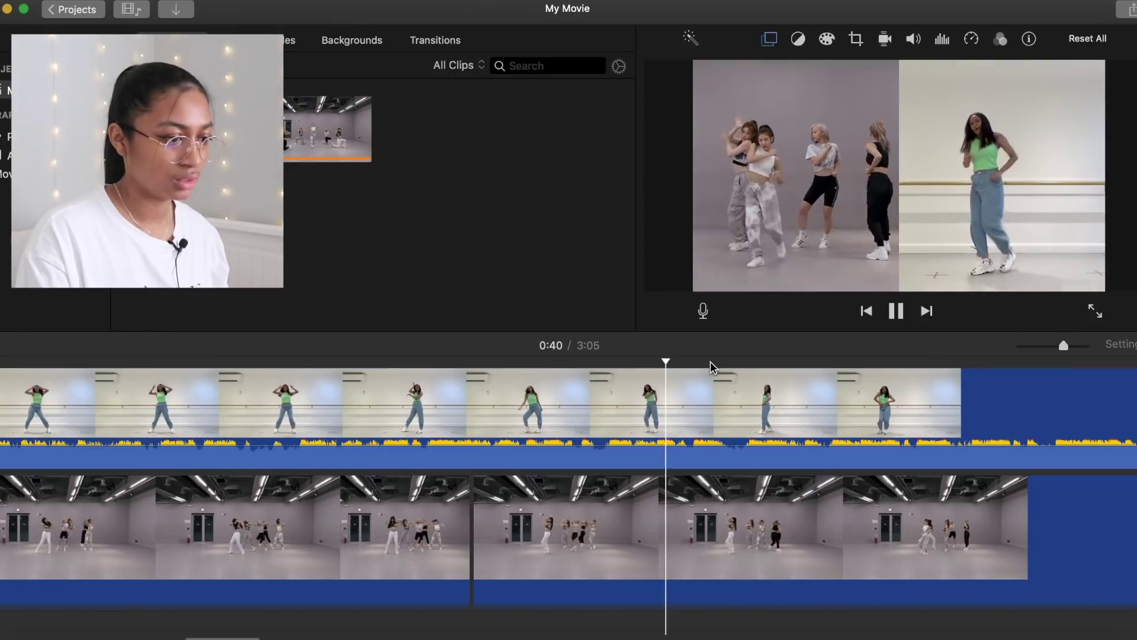
{"action": "key", "text": "space"}
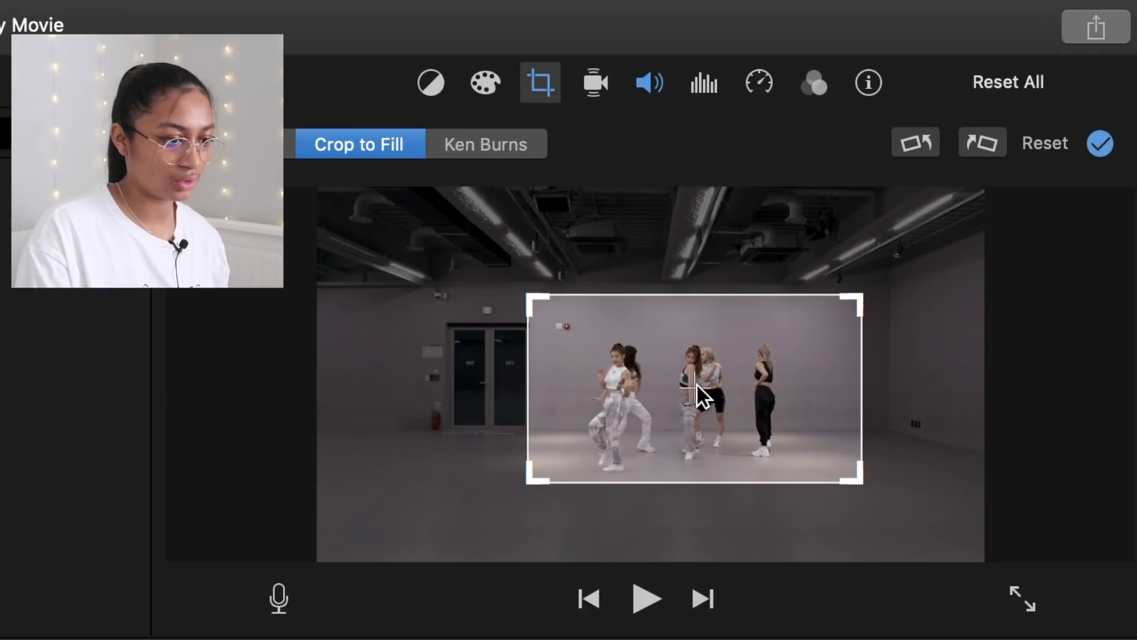
{"action": "left_click_drag", "start_coordinate": [924, 197], "coordinate": [899, 199]}
{"action": "left_click_drag", "start_coordinate": [651, 386], "coordinate": [627, 383]}
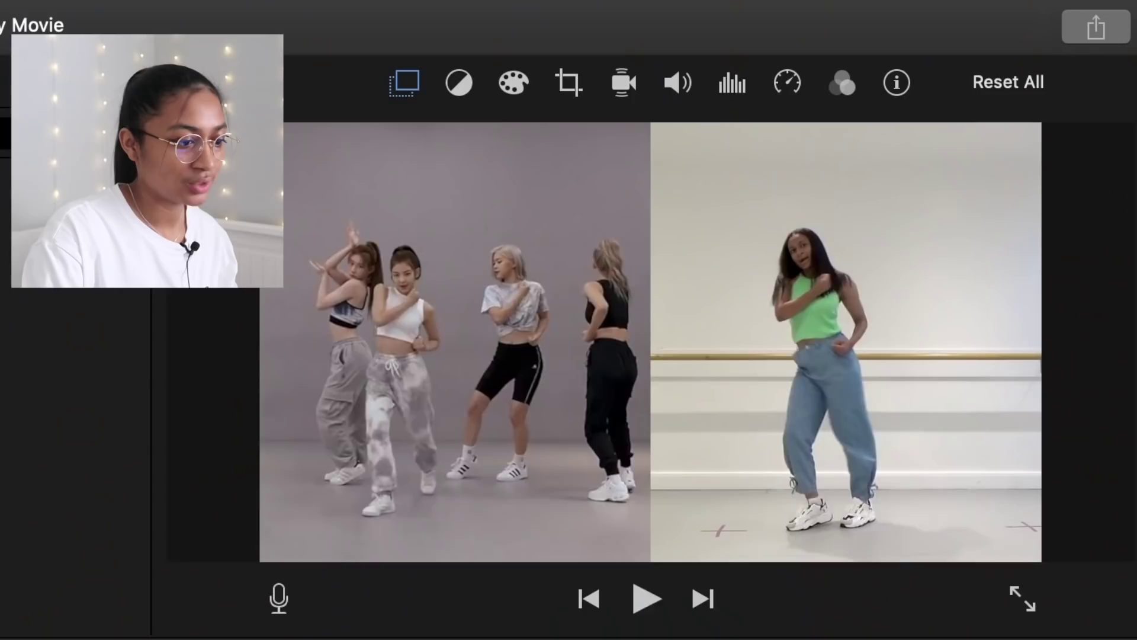
Play on to the movie's intended end point and split the dance practice clip at 1:14.
{"action": "key", "text": "space"}
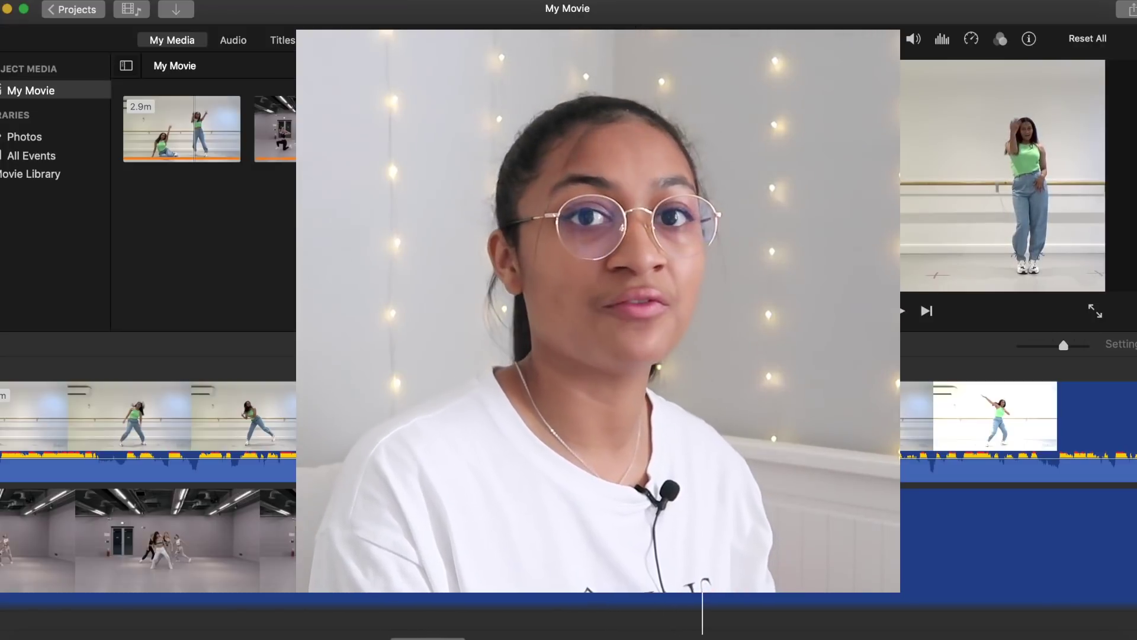
{"action": "key", "text": "space"}
{"action": "key", "text": "space"}
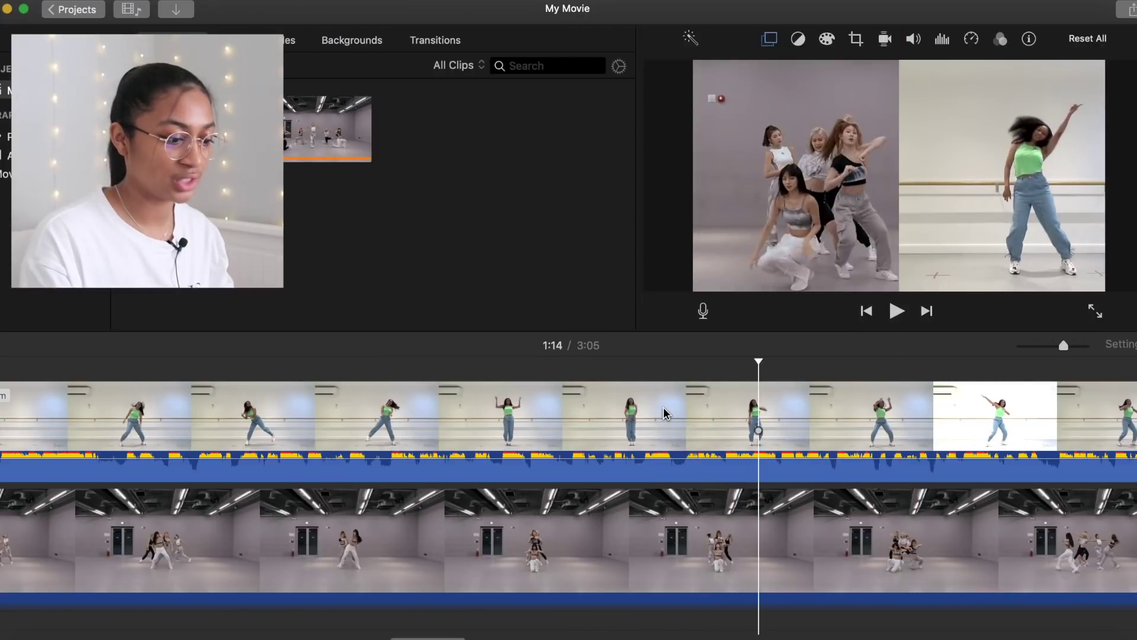
{"action": "left_click", "coordinate": [766, 549]}
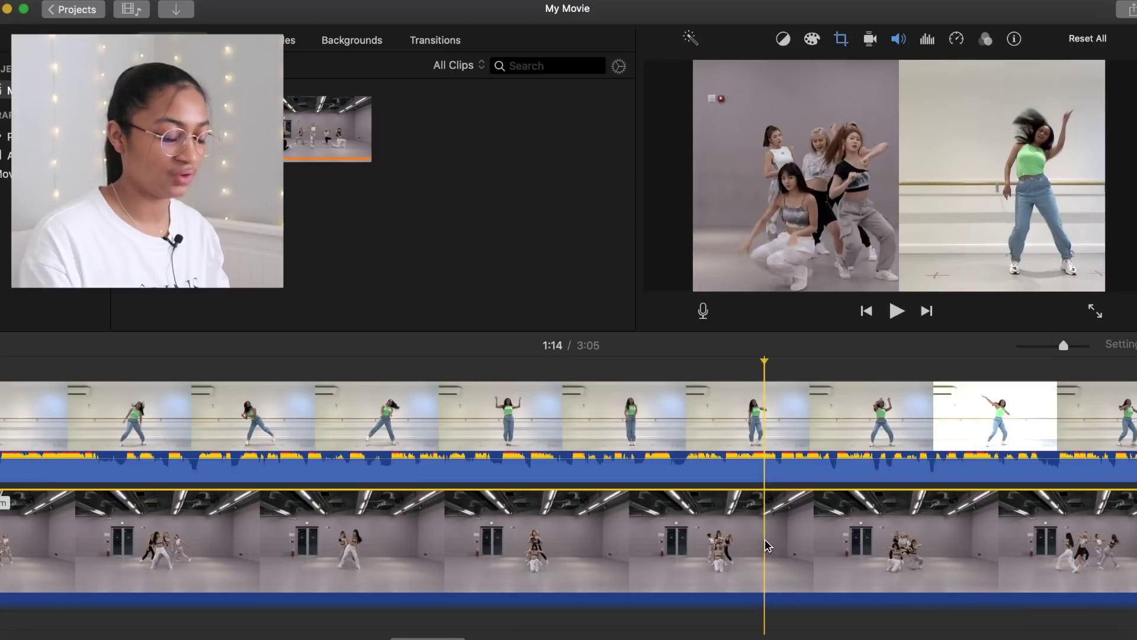
{"action": "key", "text": "super+b"}
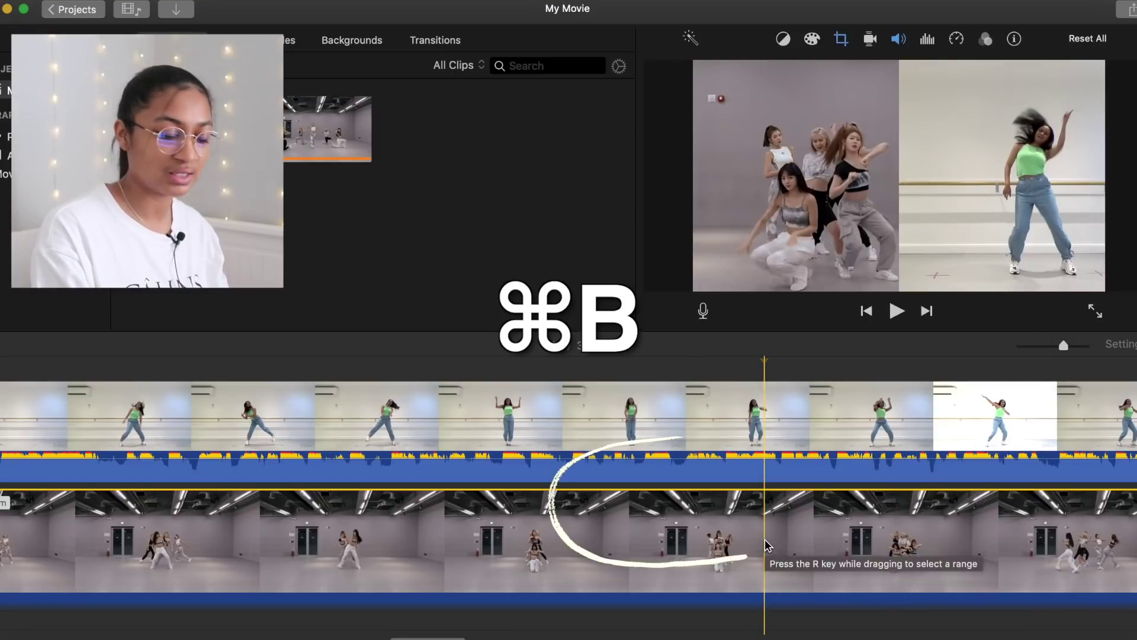
{"action": "key", "text": "super+b"}
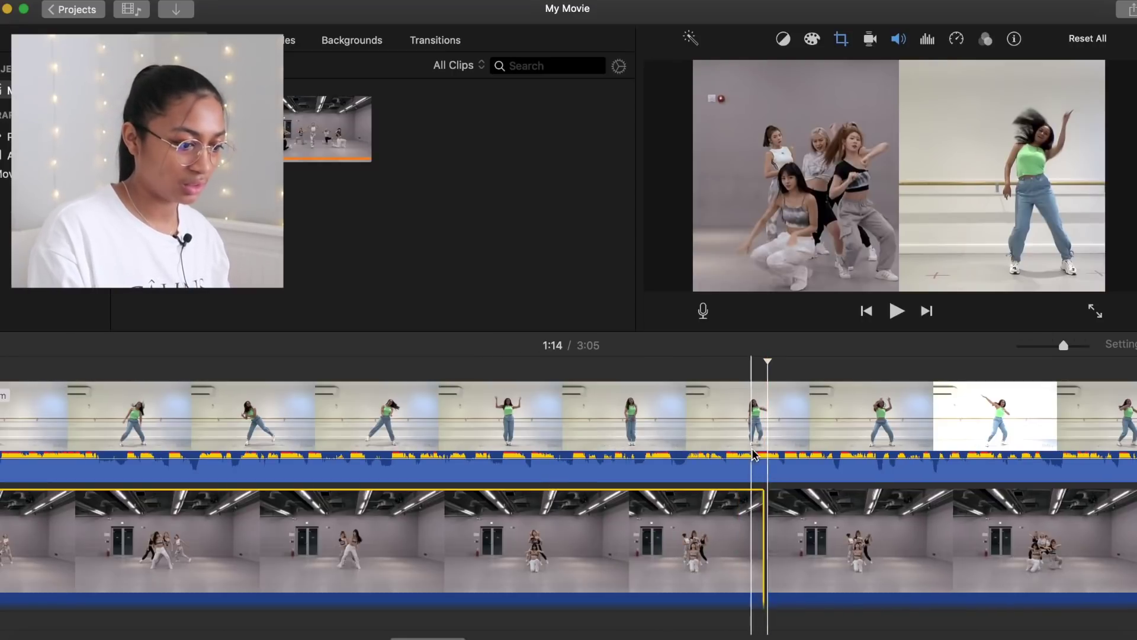
Split the dance cover clip at 1:14 and delete the remainder of both the cover and the dance practice after that point.
{"action": "left_click", "coordinate": [769, 420]}
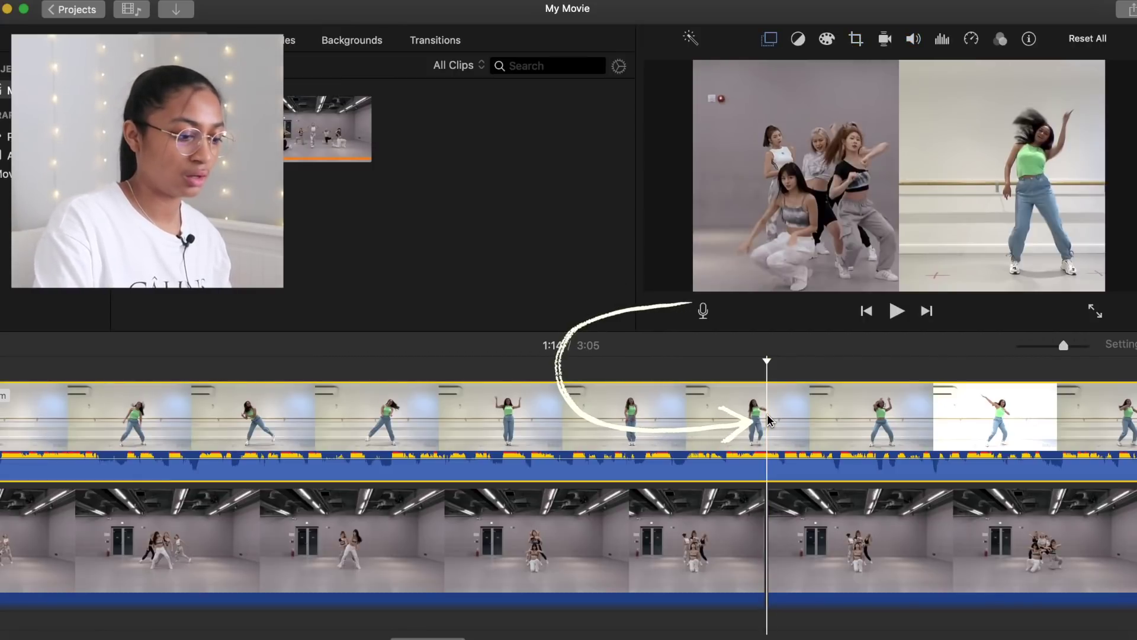
{"action": "key", "text": "super+b"}
{"action": "left_click", "coordinate": [820, 432]}
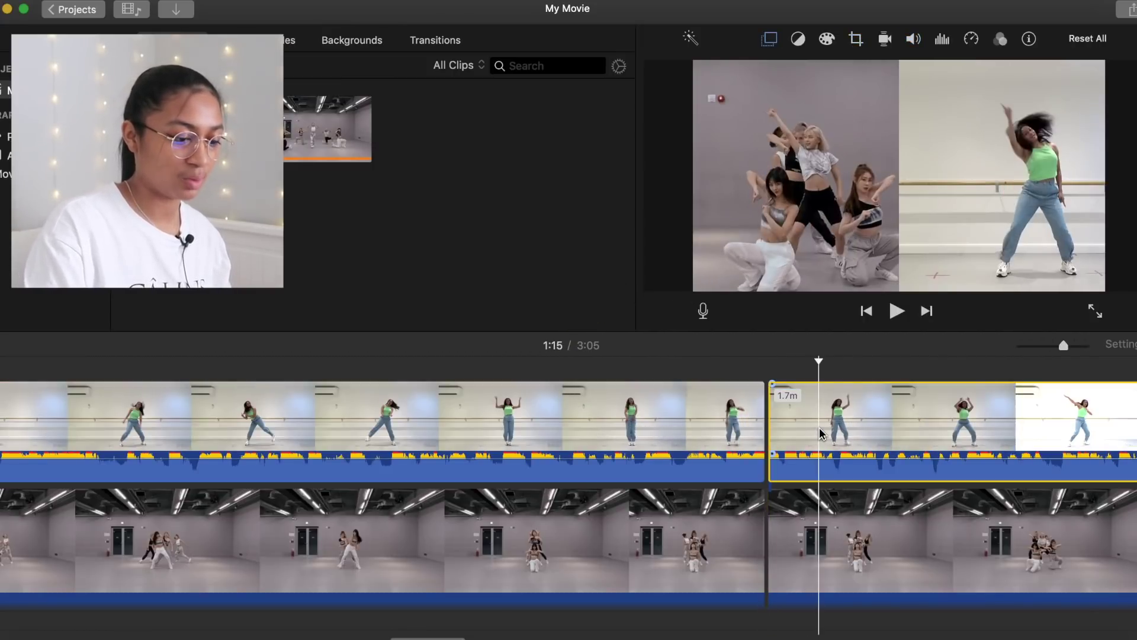
{"action": "key", "text": "BackSpace"}
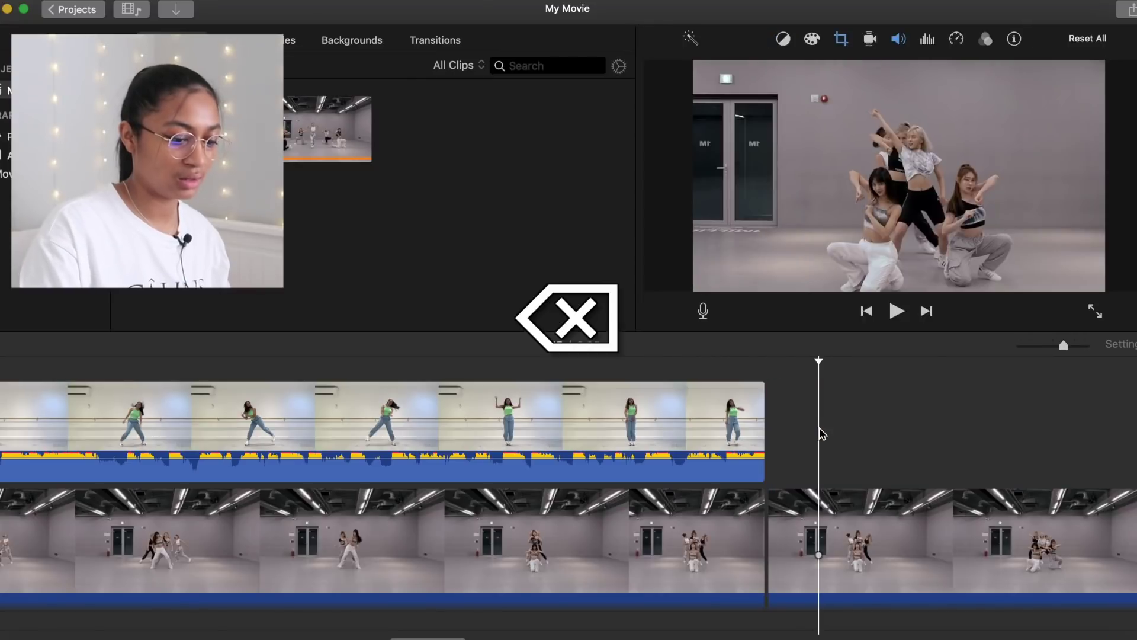
{"action": "left_click", "coordinate": [822, 543]}
{"action": "key", "text": "BackSpace"}
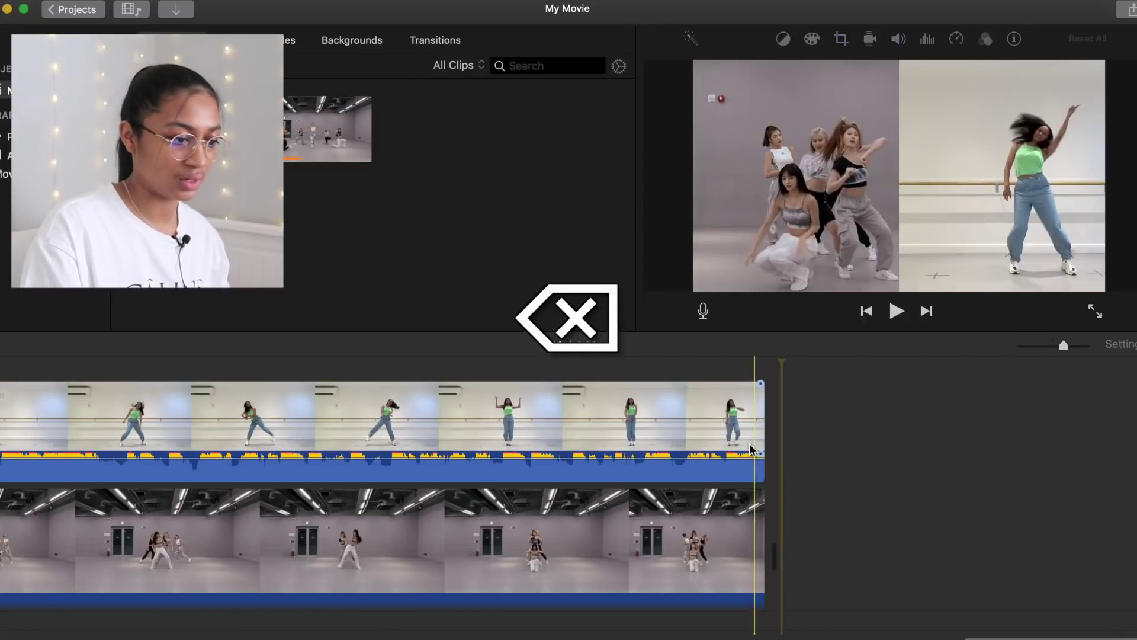
Play the movie around the dance cover's cut near 0:06, undo that split, and play the movie from the beginning.
{"action": "left_click", "coordinate": [752, 385]}
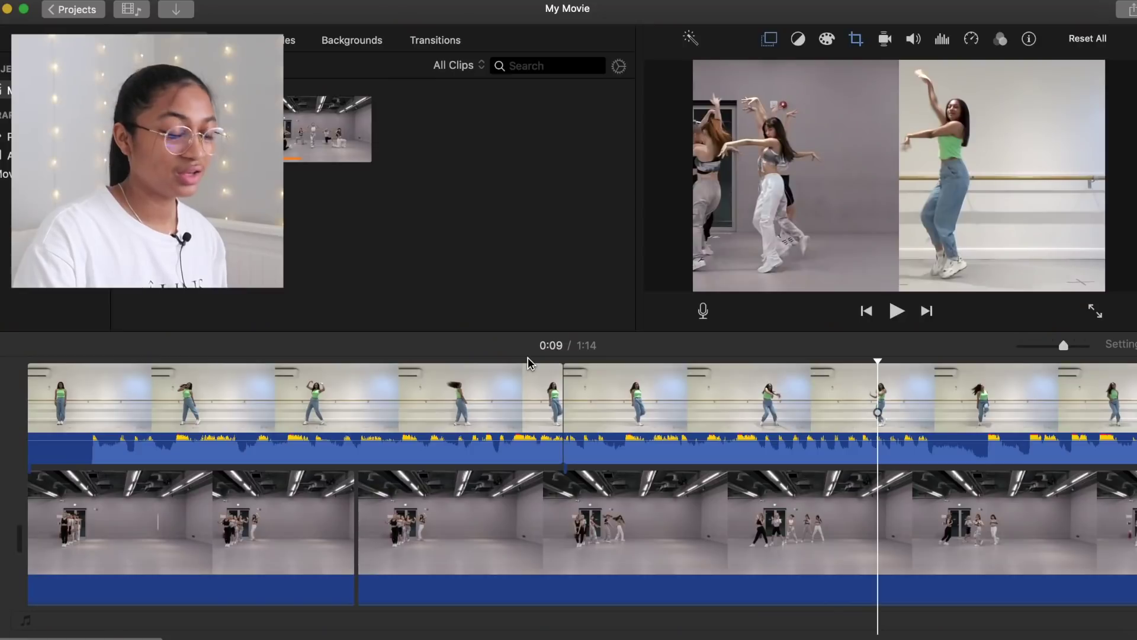
{"action": "key", "text": "space"}
{"action": "key", "text": "space"}
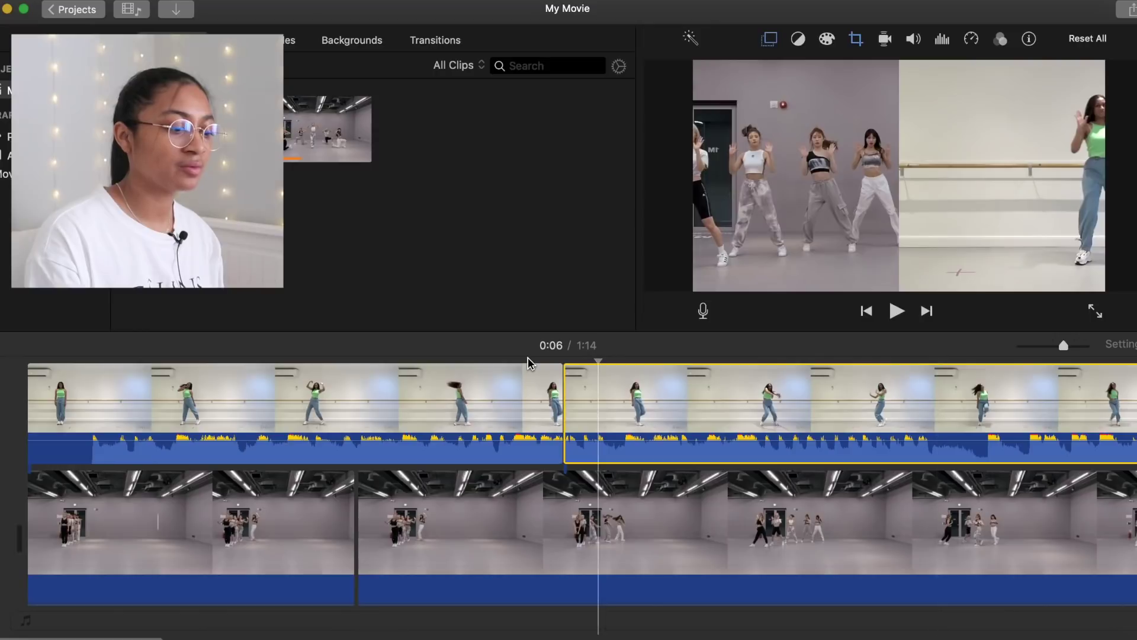
{"action": "key", "text": "super+z"}
{"action": "left_click", "coordinate": [1, 406]}
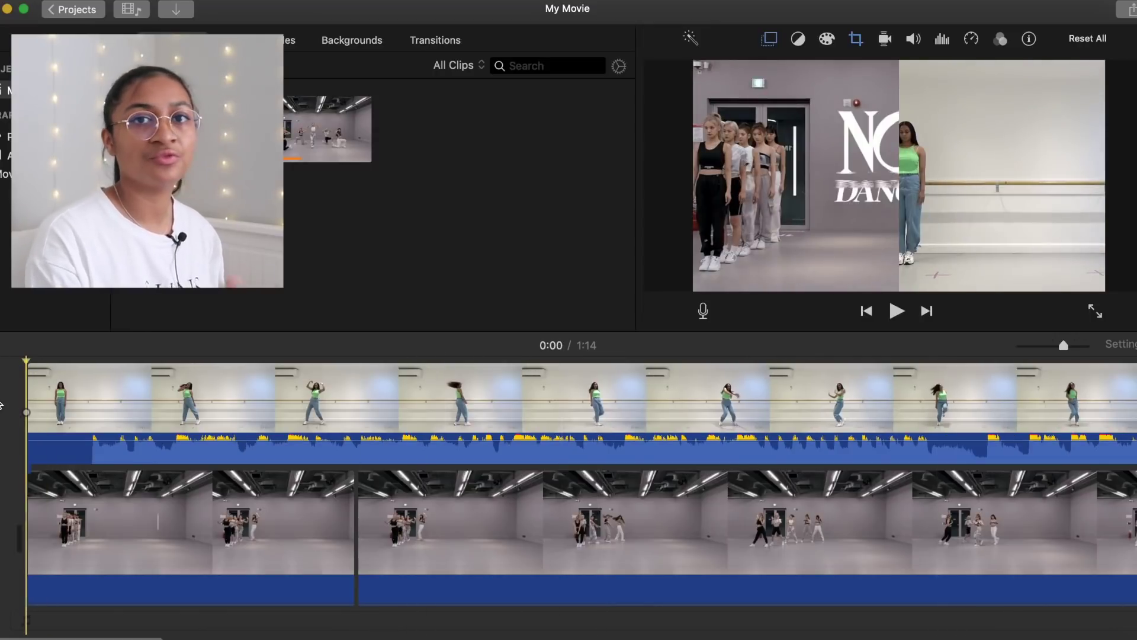
{"action": "key", "text": "space"}
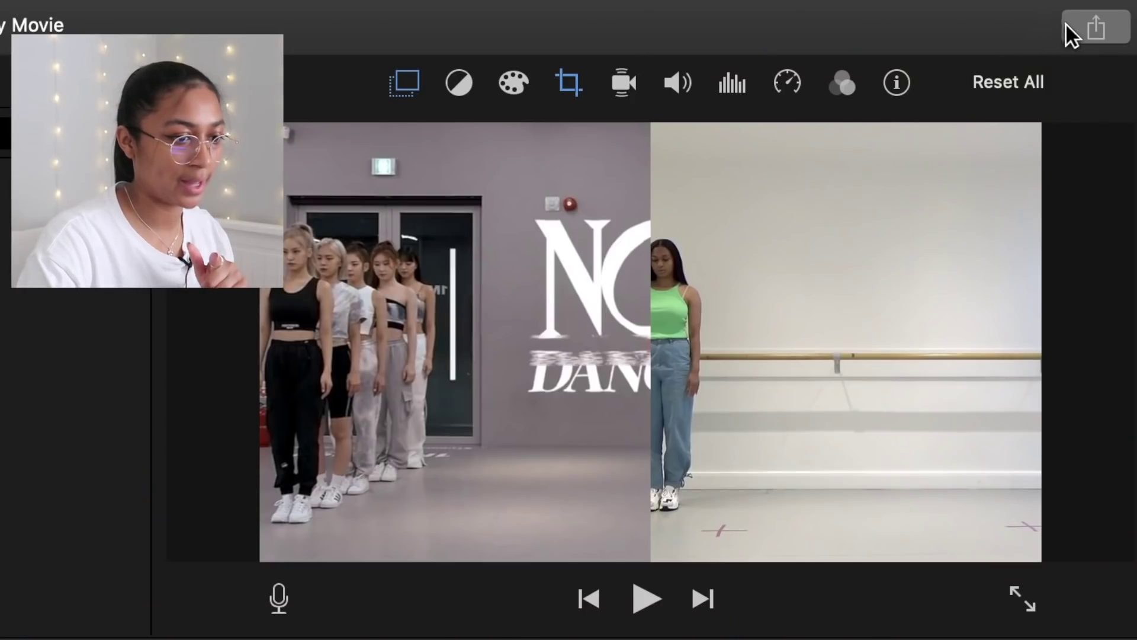
Start sharing the movie as a file and keep the export format as Video and Audio.
{"action": "left_click", "coordinate": [1097, 33]}
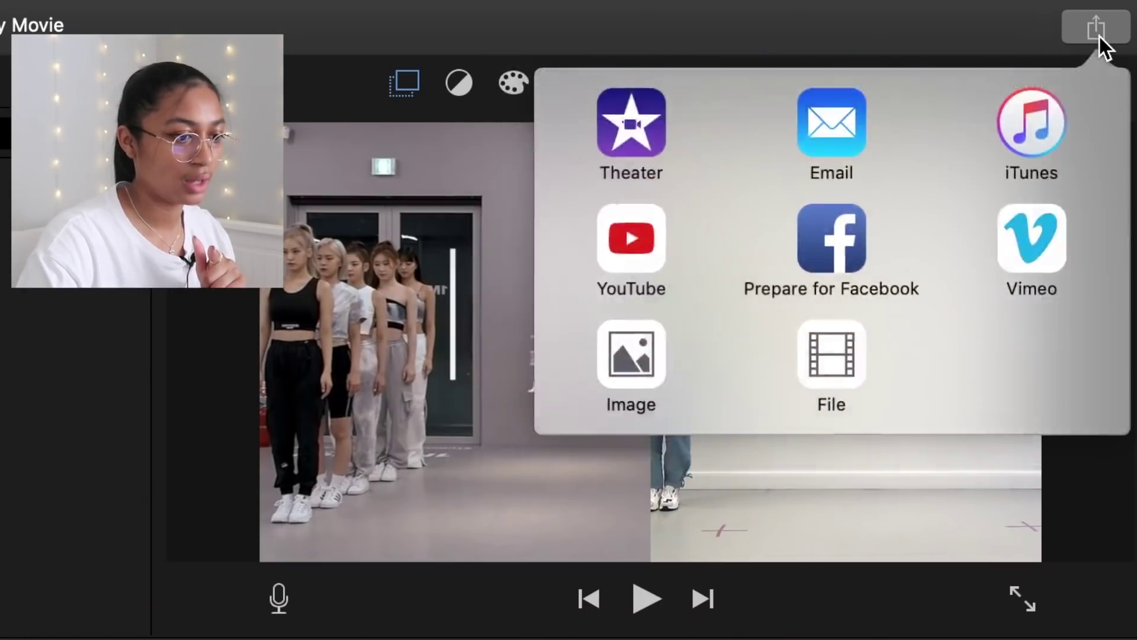
{"action": "left_click", "coordinate": [829, 367]}
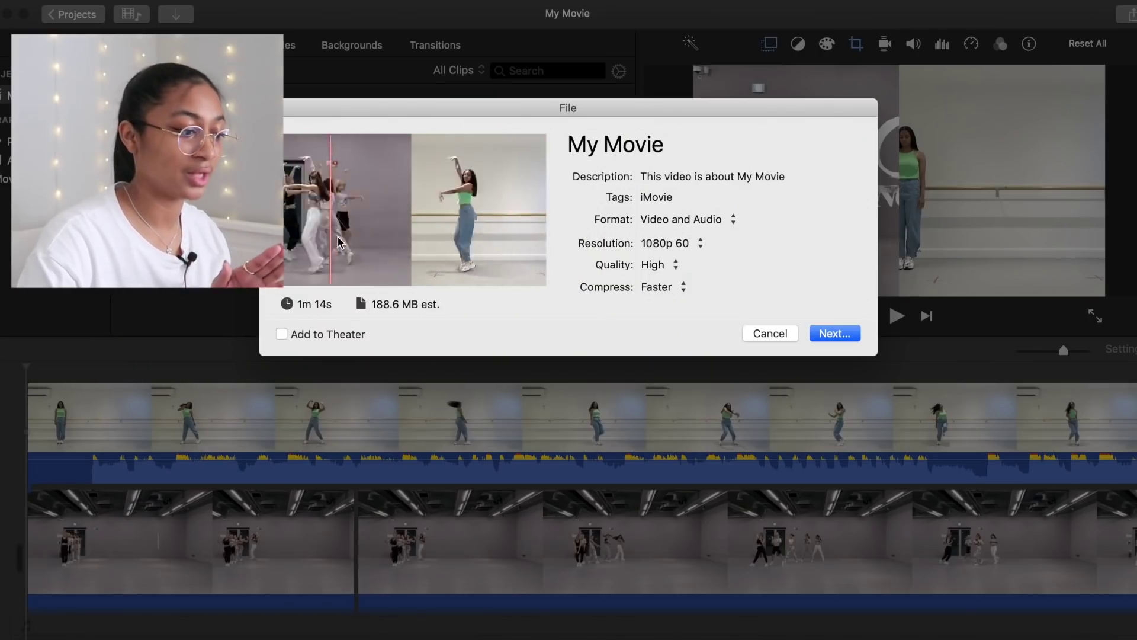
{"action": "left_click", "coordinate": [688, 222]}
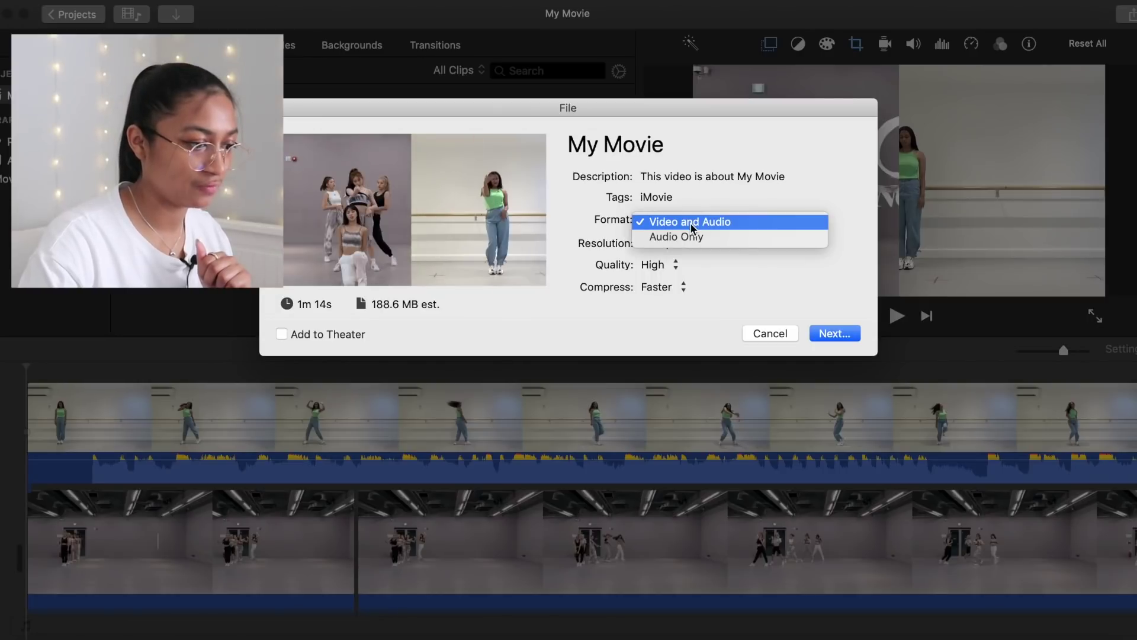
{"action": "left_click", "coordinate": [708, 223]}
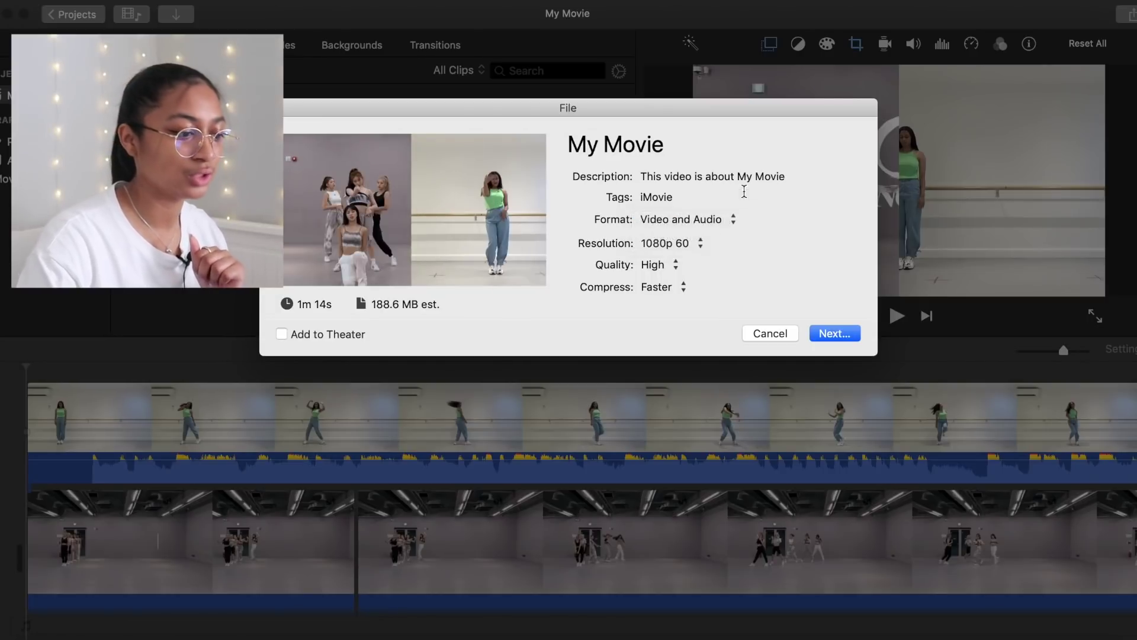
Keep the file export at 1080p 60 resolution and High quality.
{"action": "left_click", "coordinate": [649, 245]}
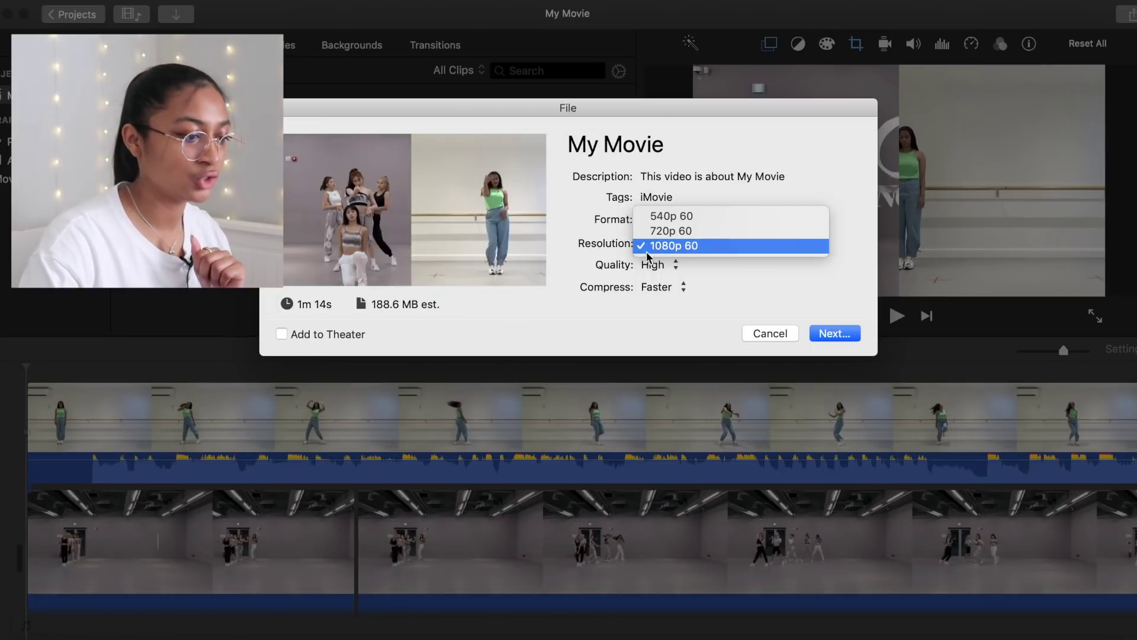
{"action": "left_click", "coordinate": [705, 275]}
{"action": "left_click", "coordinate": [668, 266]}
{"action": "left_click", "coordinate": [675, 270]}
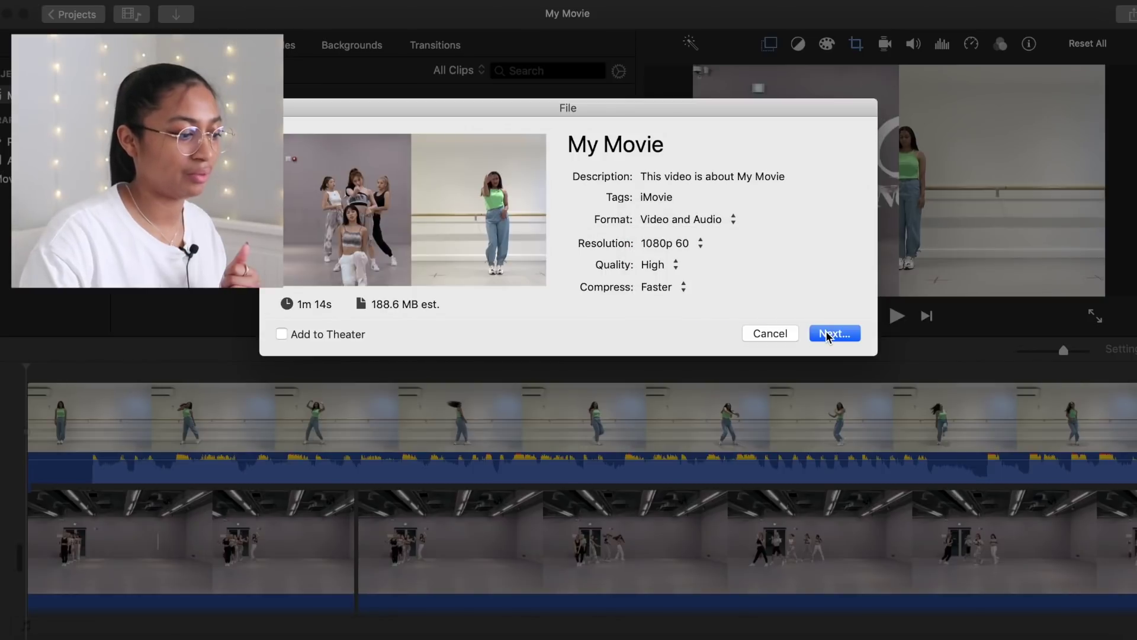
Save the exported movie to the Desktop as "Not Shy Comparison" and check the export's progress.
{"action": "left_click", "coordinate": [827, 335]}
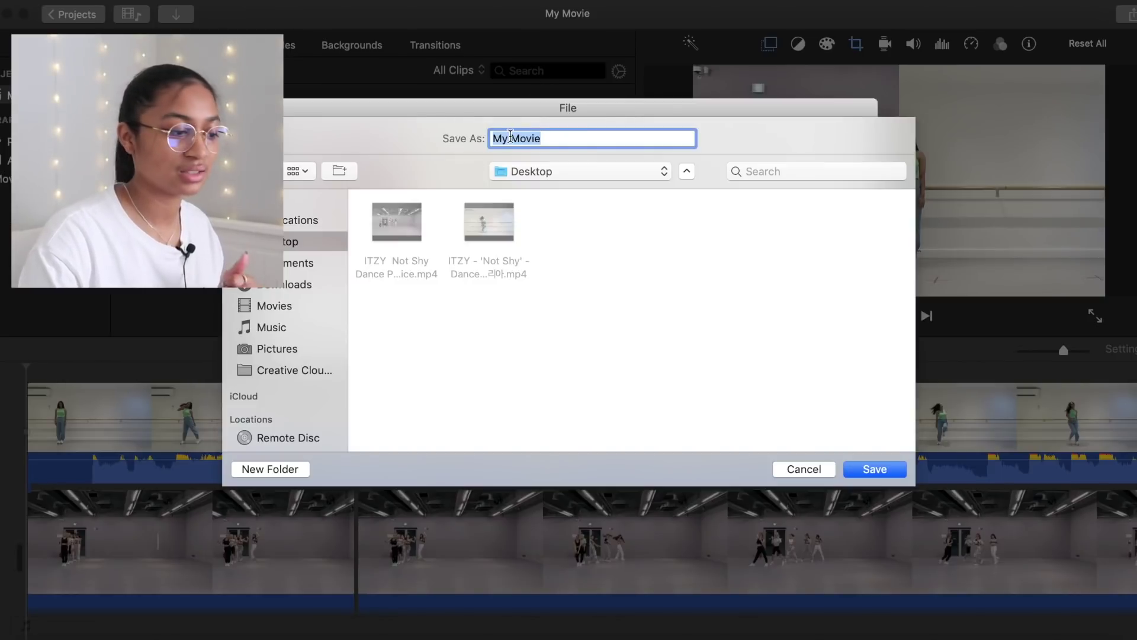
{"action": "left_click", "coordinate": [871, 469]}
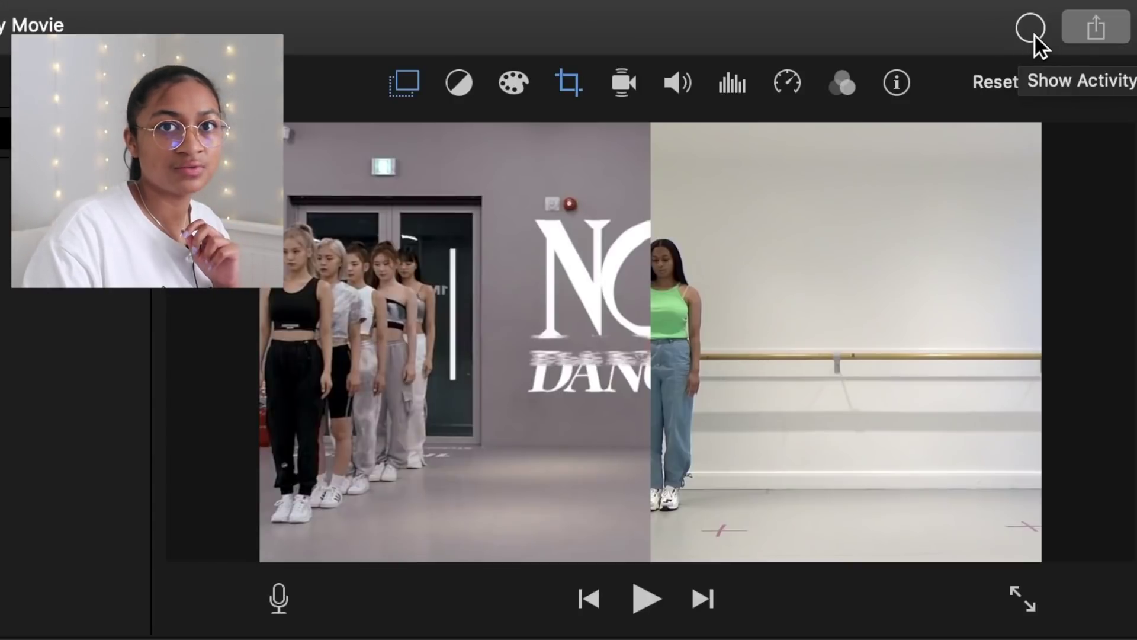
{"action": "left_click", "coordinate": [1034, 35]}
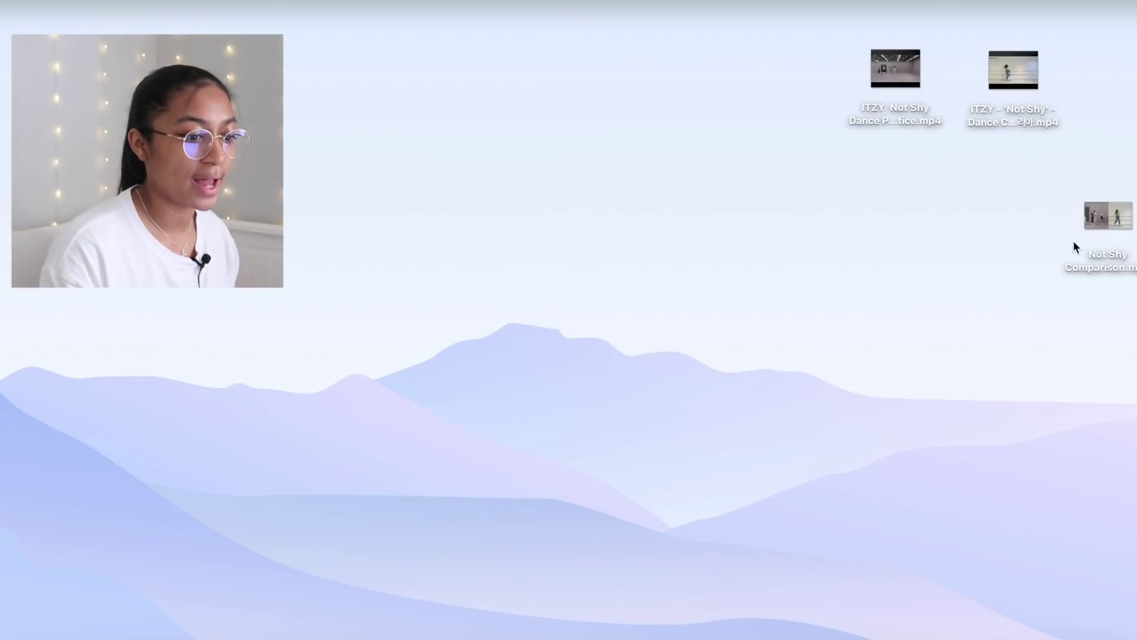
Open the exported Not Shy Comparison video from the desktop in QuickTime Player, rewind it to the beginning and view it full screen.
{"action": "double_click", "coordinate": [688, 179]}
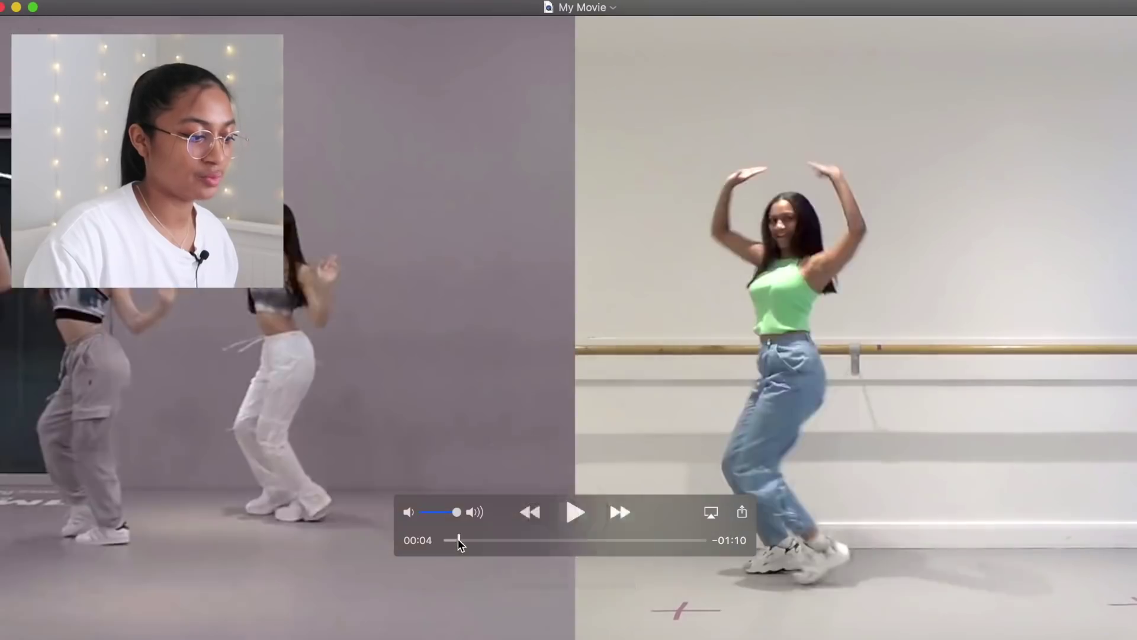
{"action": "left_click_drag", "start_coordinate": [457, 538], "coordinate": [445, 539]}
{"action": "left_click", "coordinate": [32, 7]}
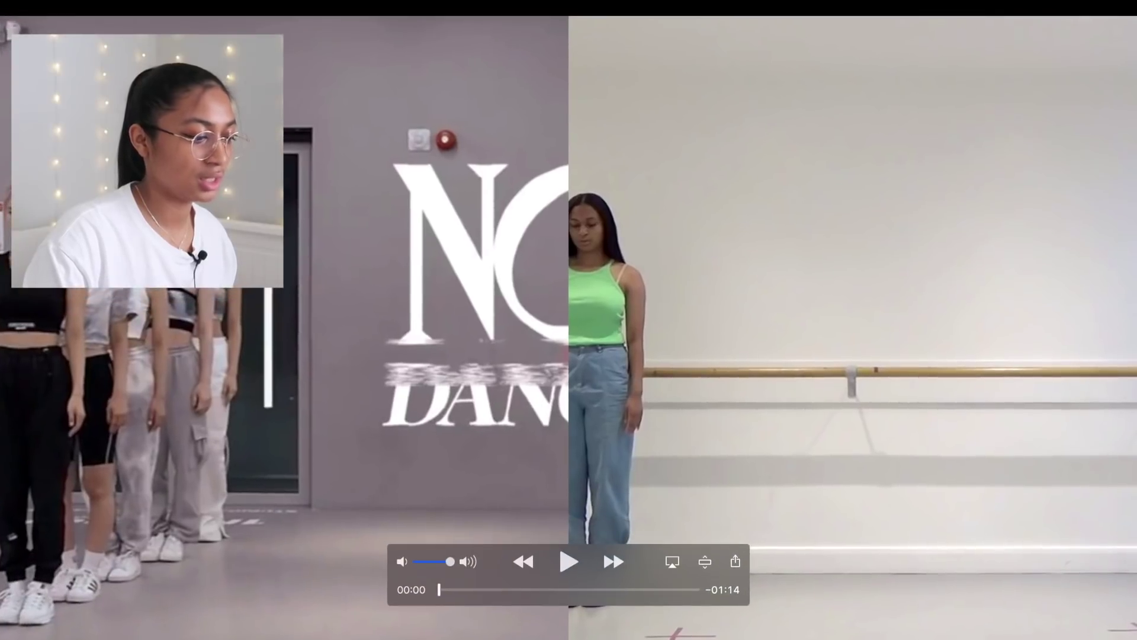